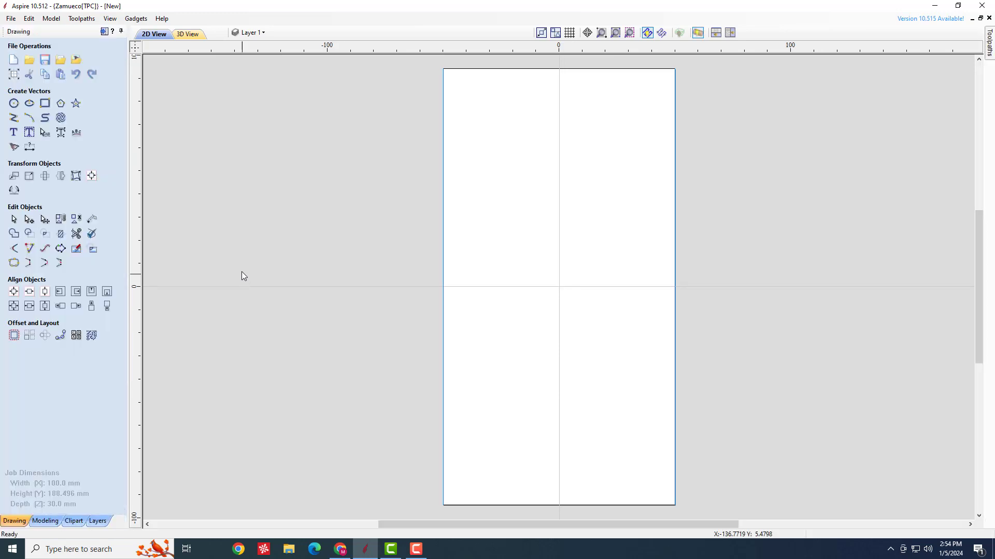
Step: Open the Create Rounding Toolpath gadget for a square blank and set the diameter of the round blank to 0 mm
click(135, 19)
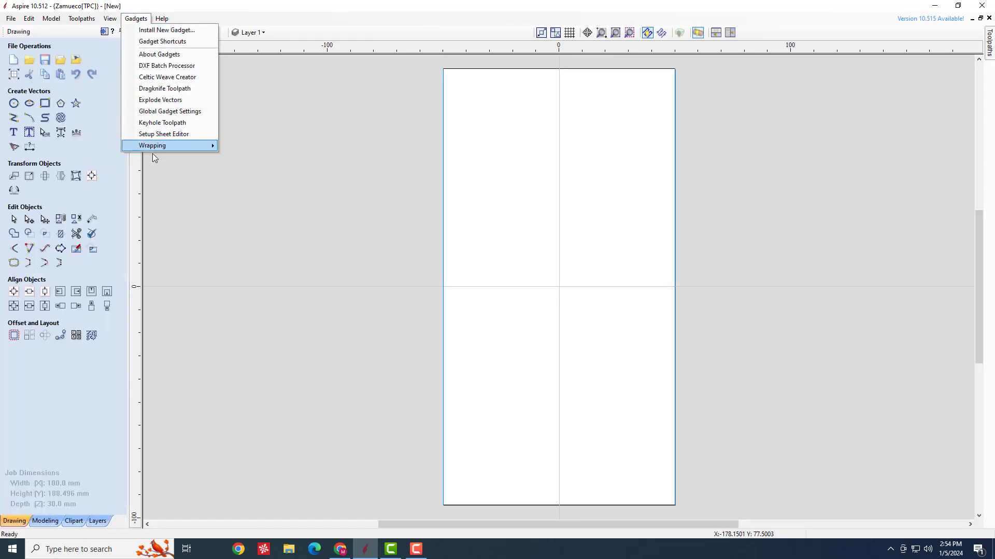
mouse_move(158, 148)
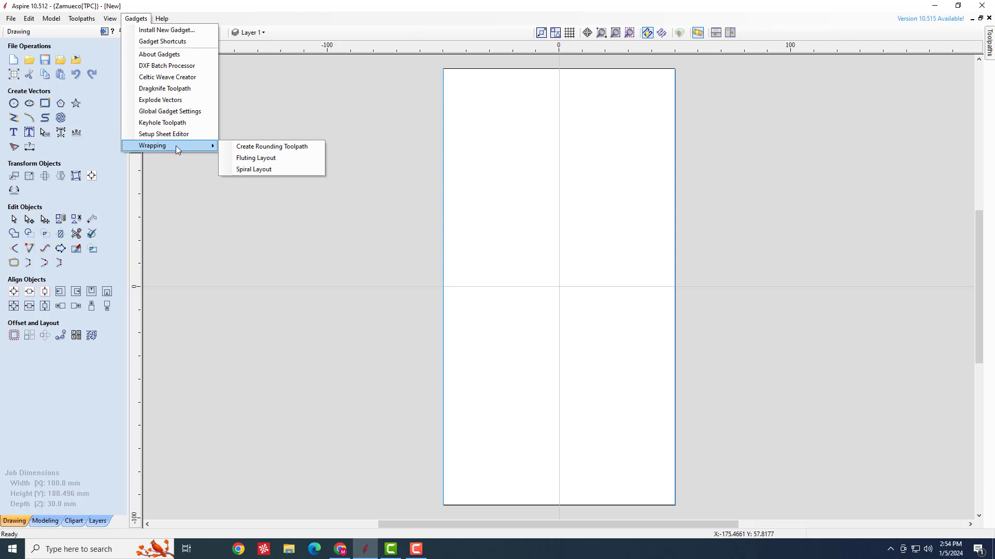
click(278, 149)
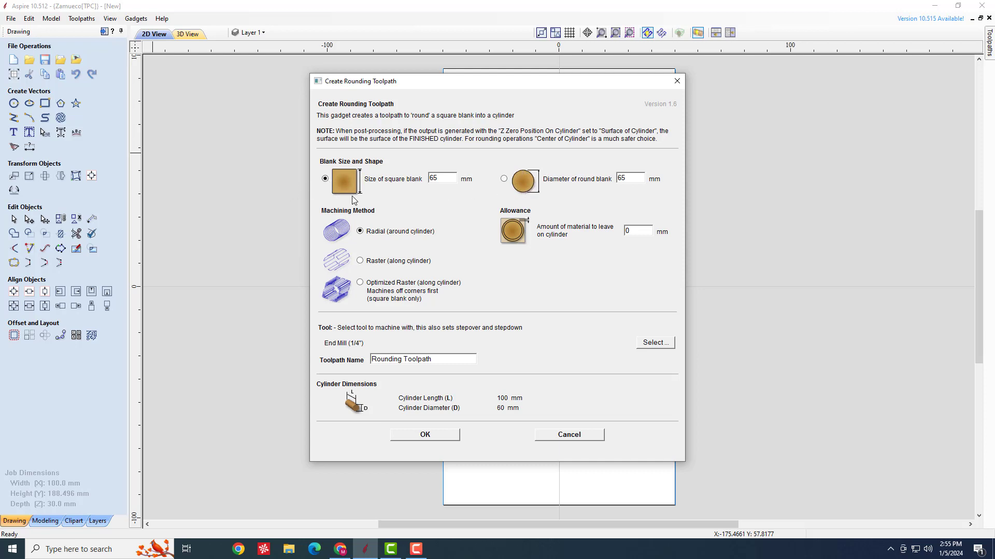
double_click(620, 178)
text(0)
Step: Choose Optimized Raster (along cylinder) as the machining method and set the material allowance on the cylinder to 0 mm
click(361, 284)
drag(440, 176, 429, 178)
click(635, 234)
drag(631, 231, 625, 234)
key(BackSpace)
text(0)
click(362, 285)
Step: In the tool database, pick the metric End Mill (6 mm) and set its stepover to 2.5 mm
click(647, 344)
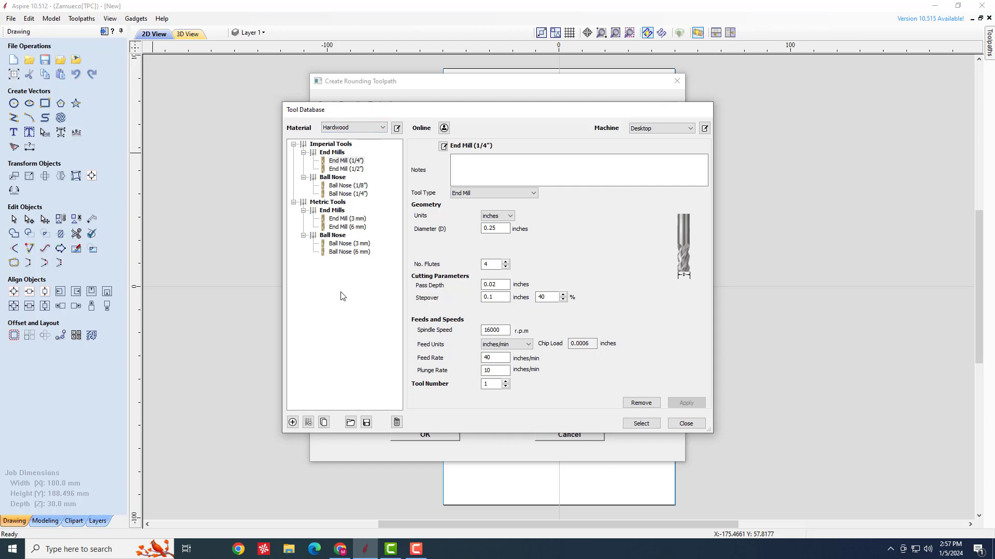
click(348, 228)
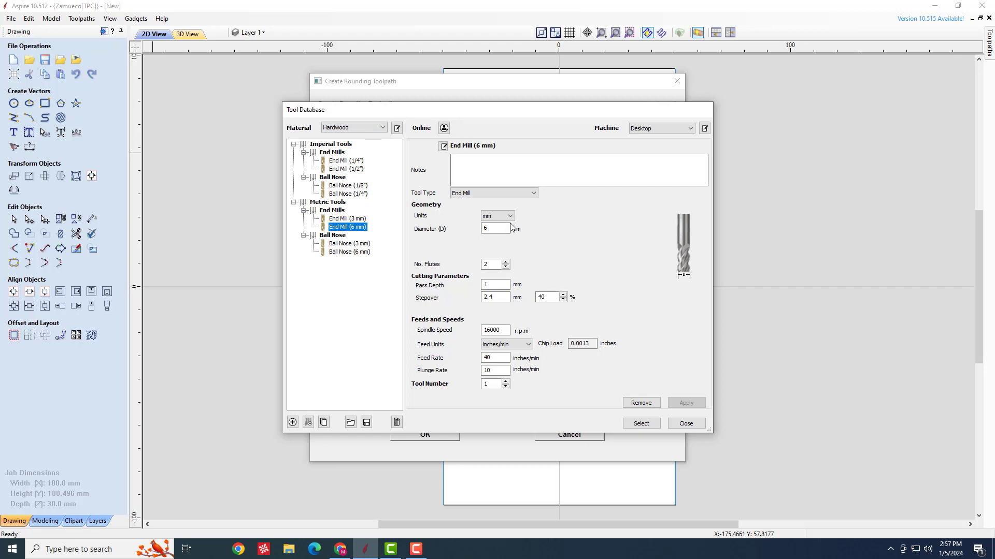
double_click(491, 285)
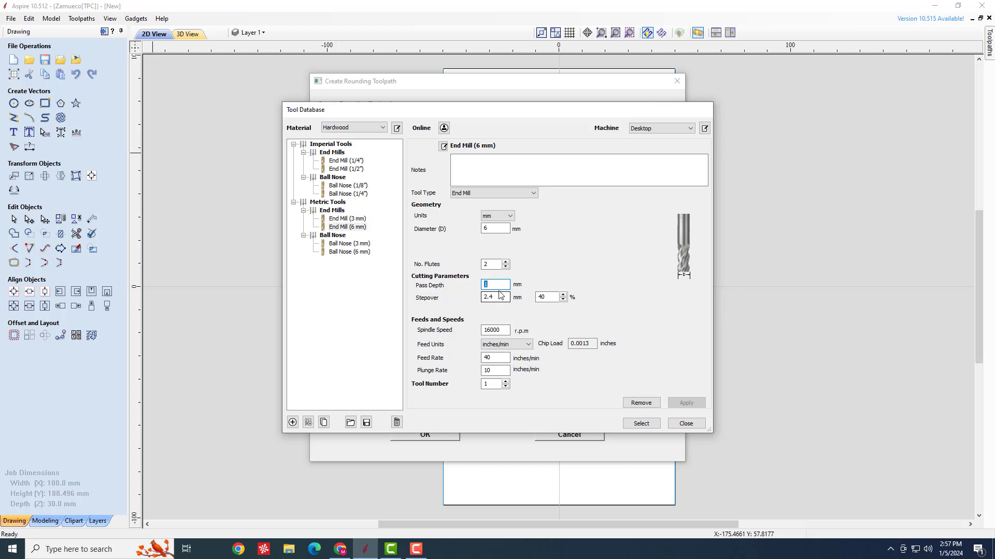
double_click(497, 297)
double_click(483, 228)
double_click(500, 296)
text(2.)
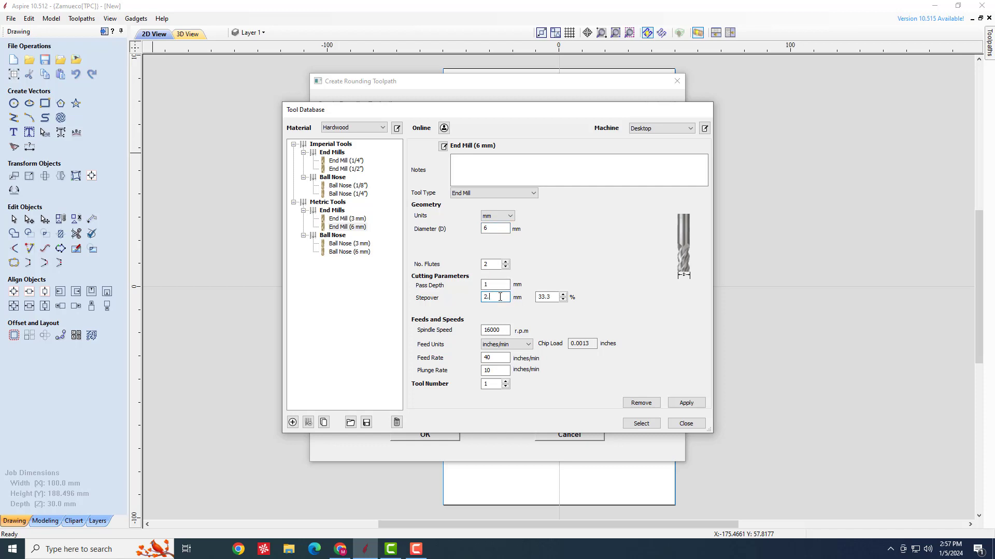
text(5)
Step: Check the 6 mm end mill's feed units, feed rate and spindle speed, then apply the tool edits and close the tool database
double_click(499, 358)
click(529, 344)
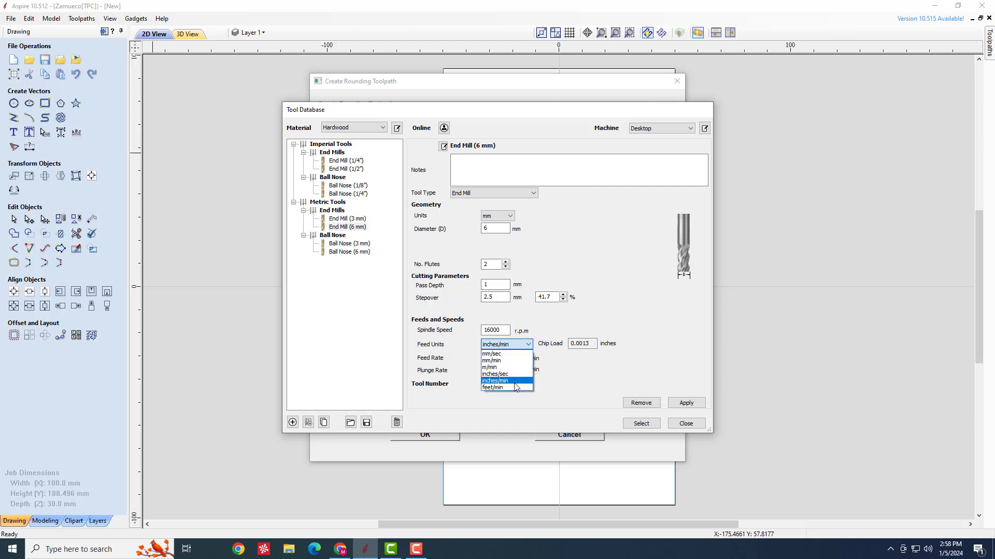
click(580, 378)
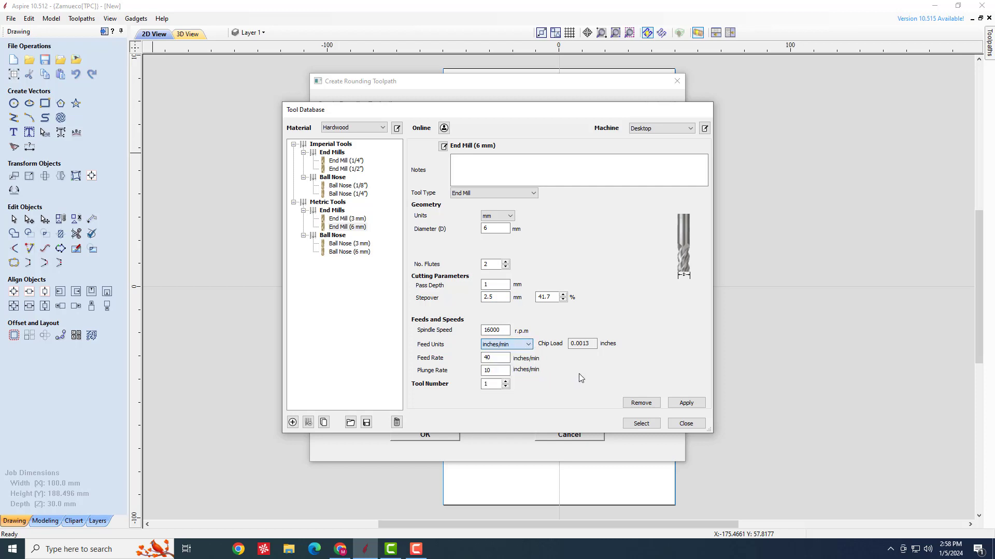
double_click(492, 357)
click(499, 358)
drag(498, 358, 479, 358)
double_click(502, 328)
click(503, 330)
click(686, 403)
click(685, 424)
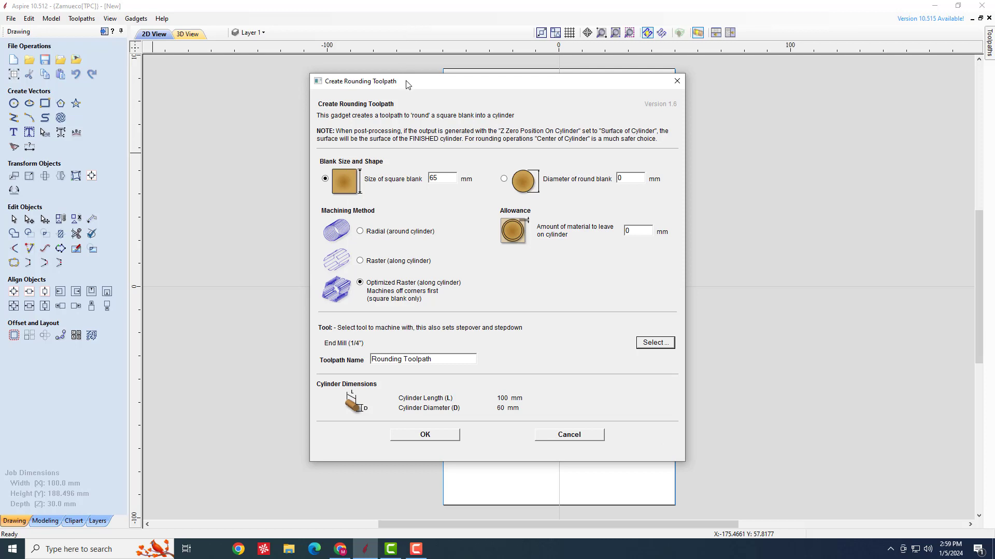
Step: Generate the rounding toolpath for the 65 mm square blank with the 1/4" end mill
drag(408, 85, 647, 84)
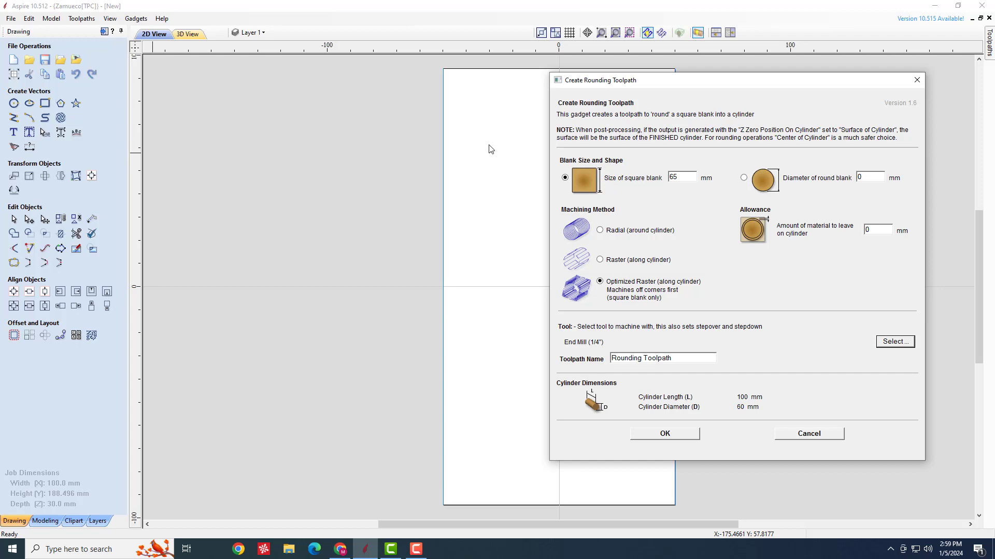
drag(616, 83, 322, 71)
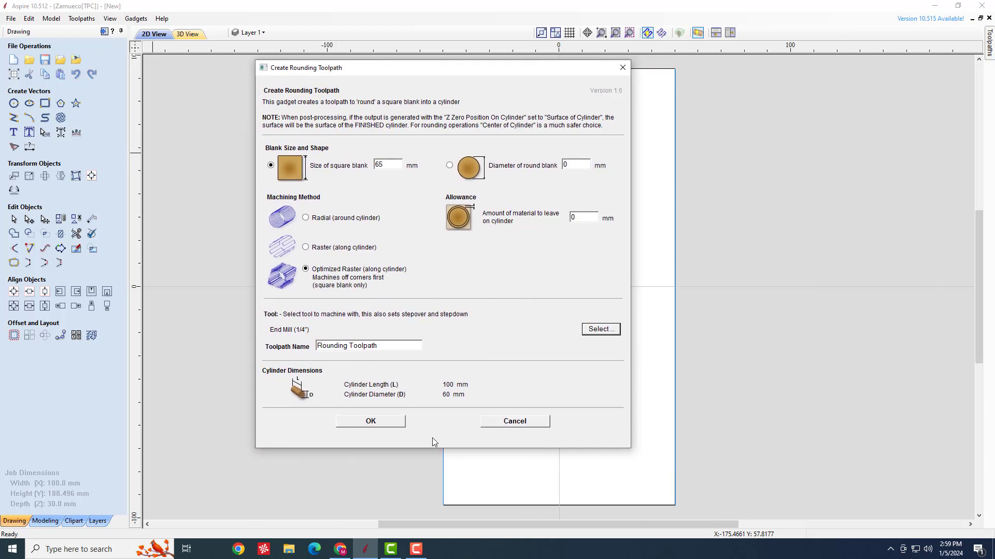
click(371, 424)
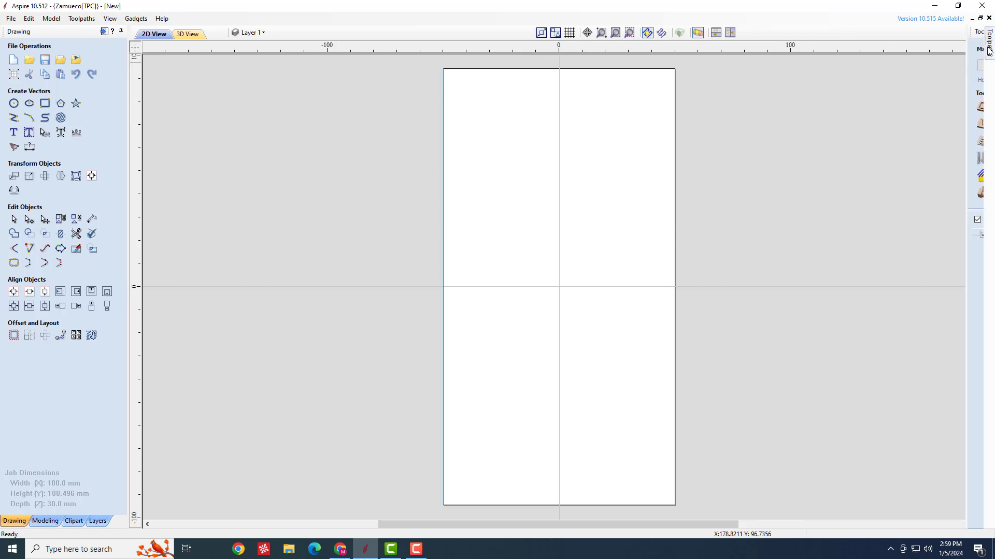
Step: Open the new rounding toolpath's cutting settings and apply them to display the toolpath in 3D
mouse_move(990, 51)
mouse_move(898, 236)
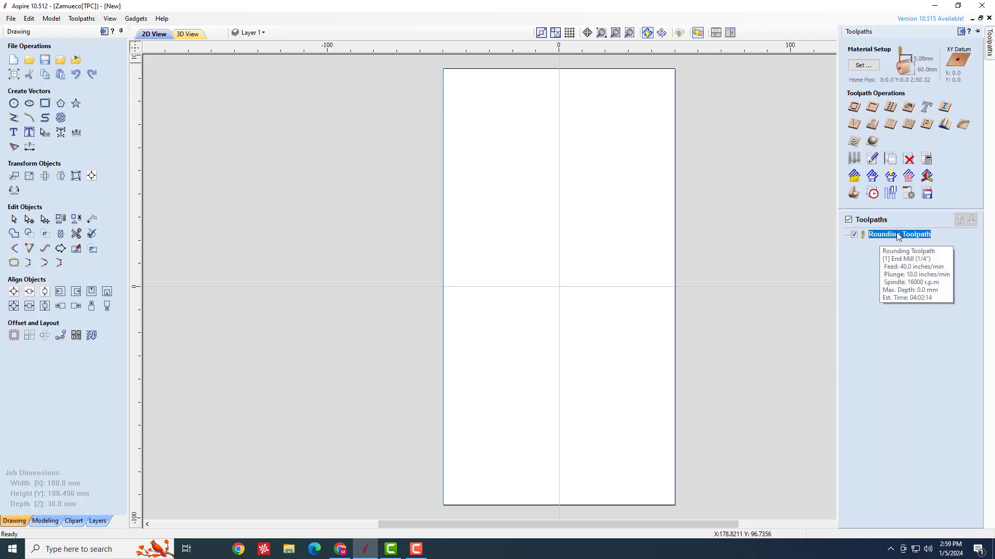
right_click(898, 236)
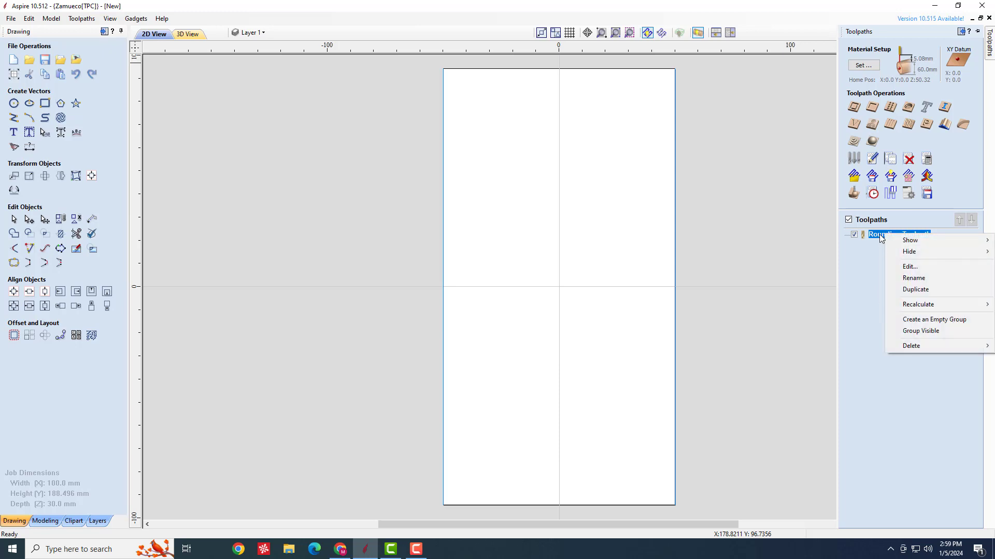
double_click(879, 234)
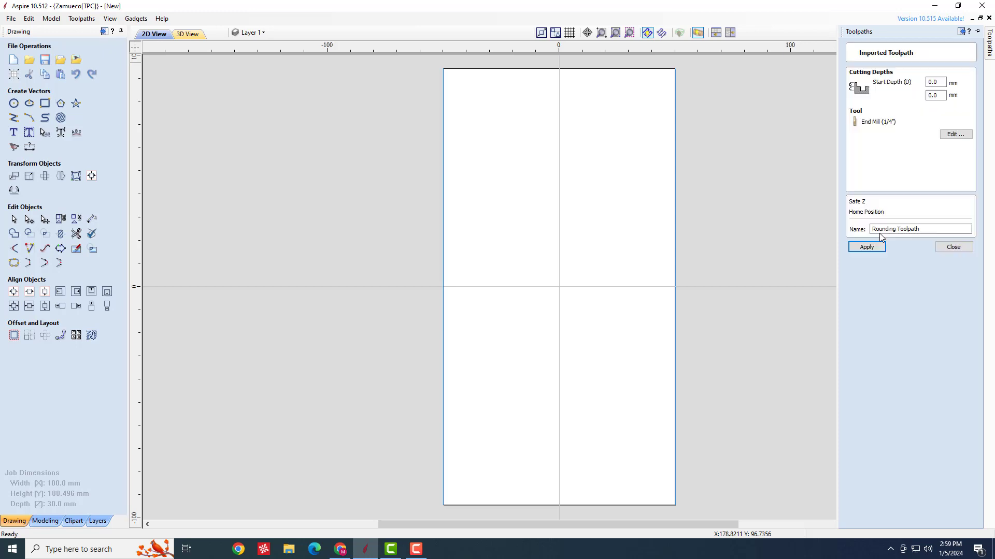
double_click(932, 95)
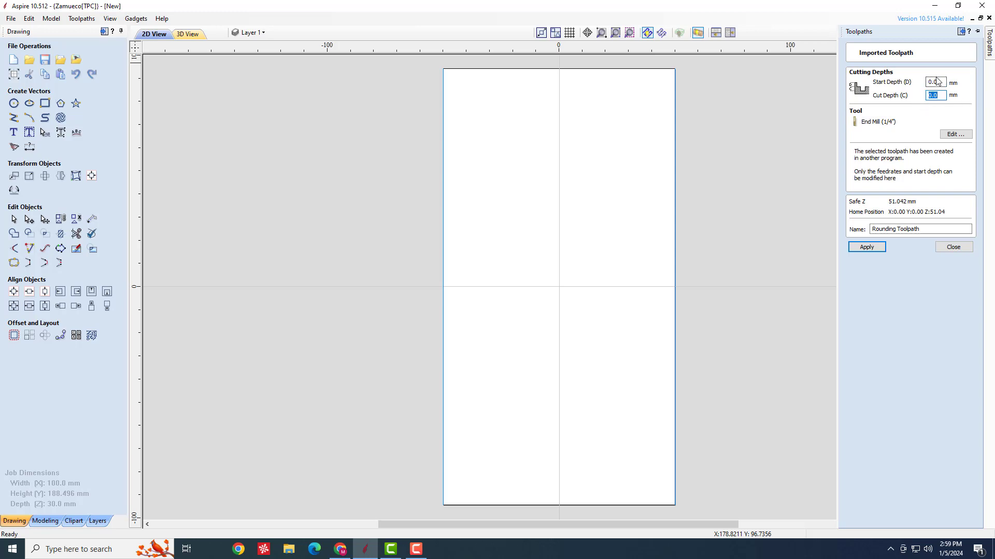
click(891, 272)
click(874, 248)
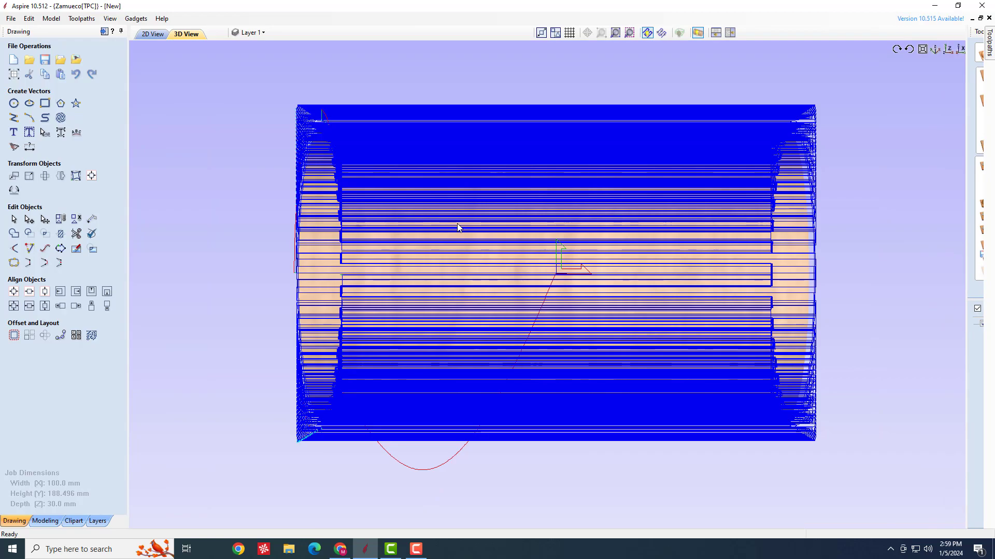
Step: Examine the optimized raster toolpath around the blank from several angles in 3D and close the toolpath preview
drag(482, 226, 482, 296)
scroll(514, 270, up, 3)
scroll(515, 271, down, 5)
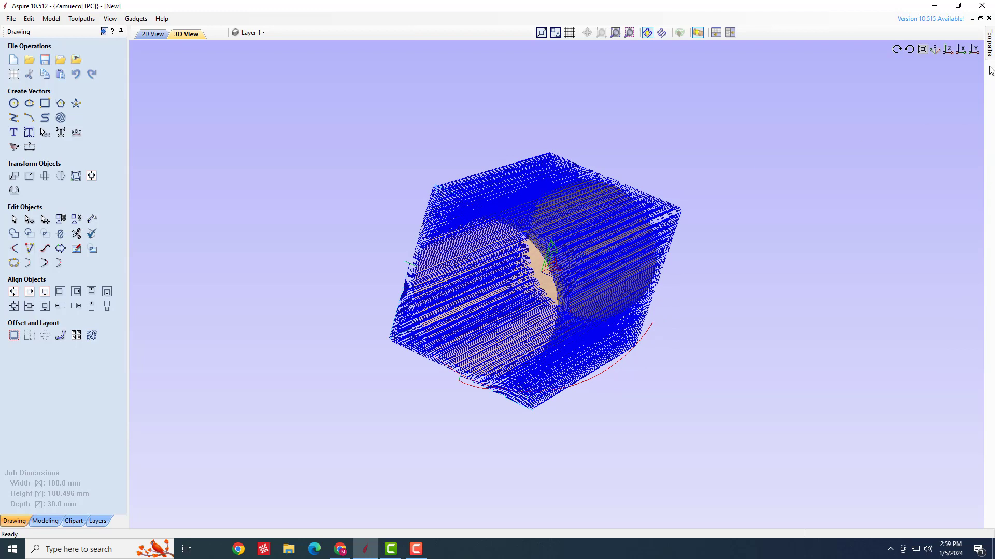
click(990, 49)
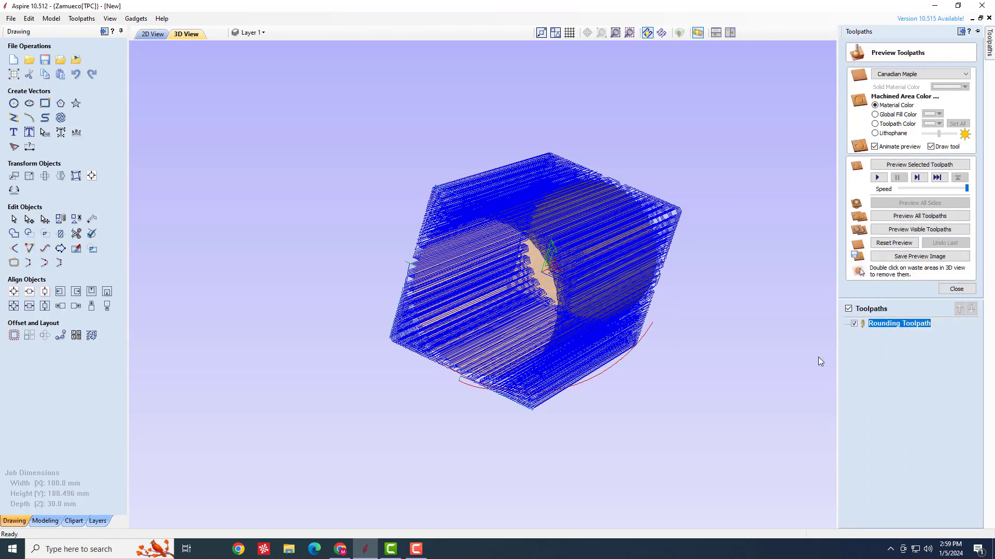
drag(576, 354, 617, 319)
click(956, 289)
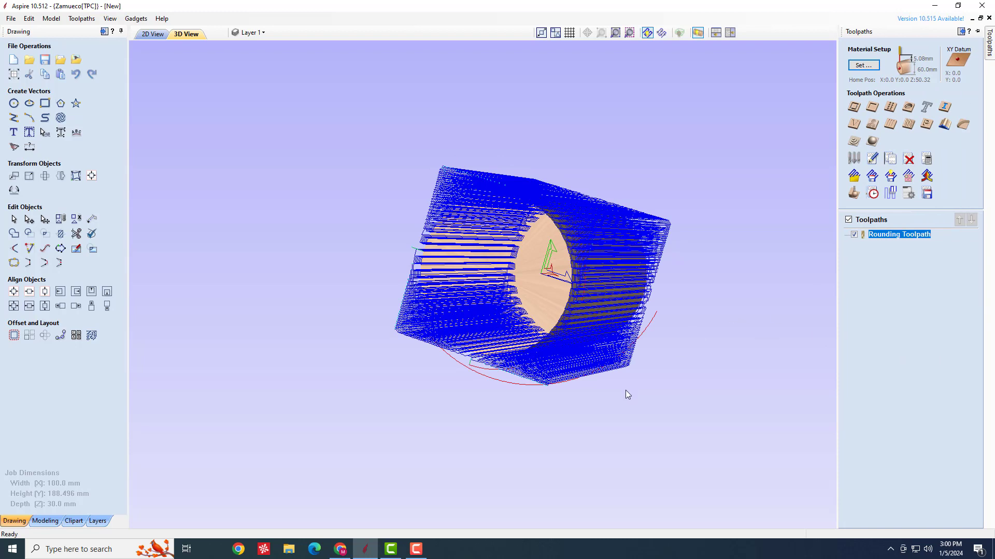
Step: Set up a second rounding toolpath for a round blank 62 mm in diameter, using the Radial (around cylinder) method
click(134, 20)
mouse_move(142, 146)
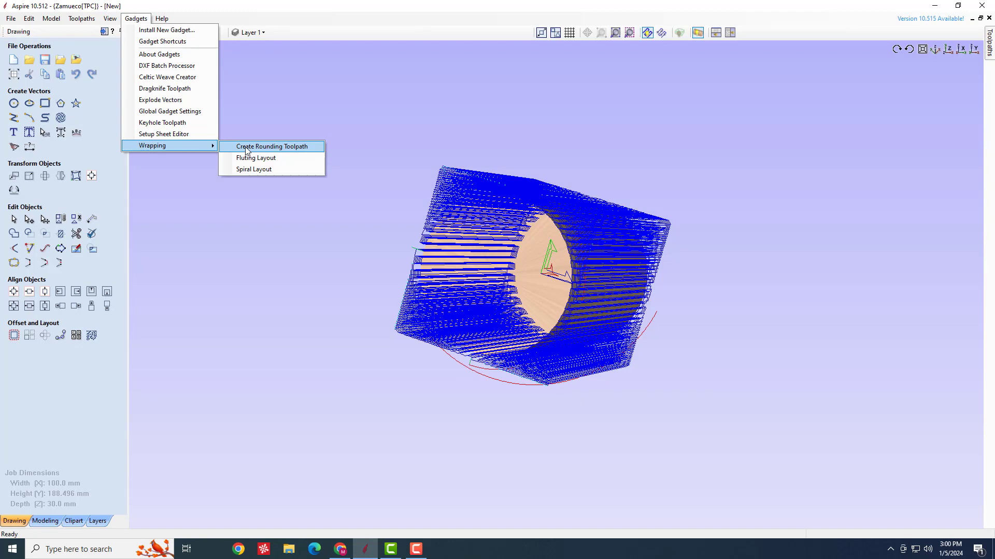
click(292, 151)
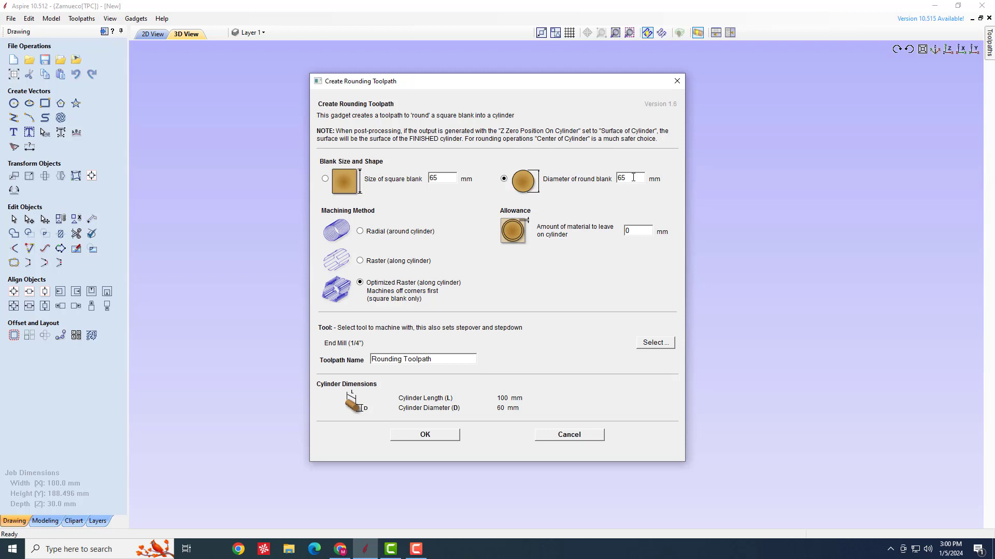
drag(628, 178, 596, 179)
text(62)
drag(635, 179, 614, 179)
click(360, 231)
Step: Assign the imperial End Mill (1/4") as the cutting tool and generate the radial rounding toolpath
click(650, 344)
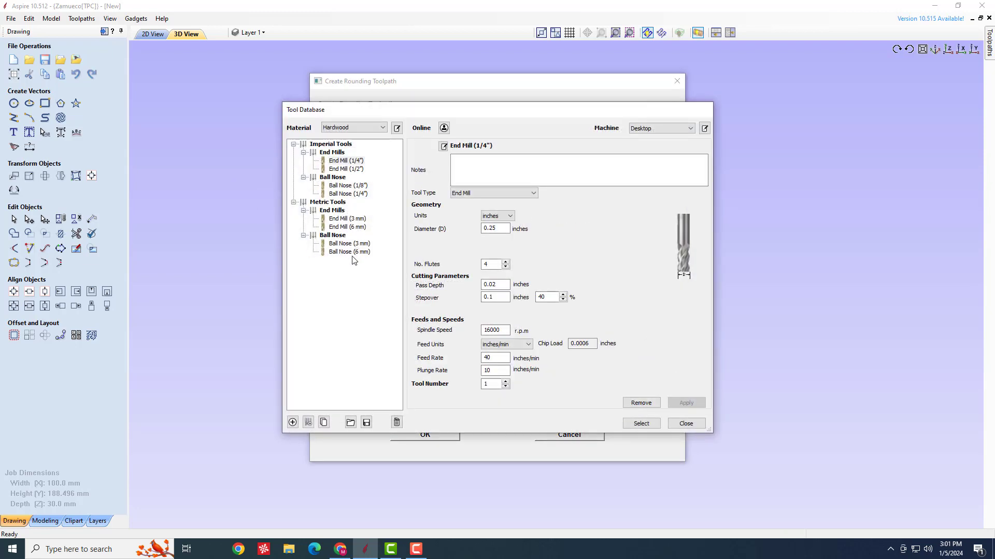
click(354, 162)
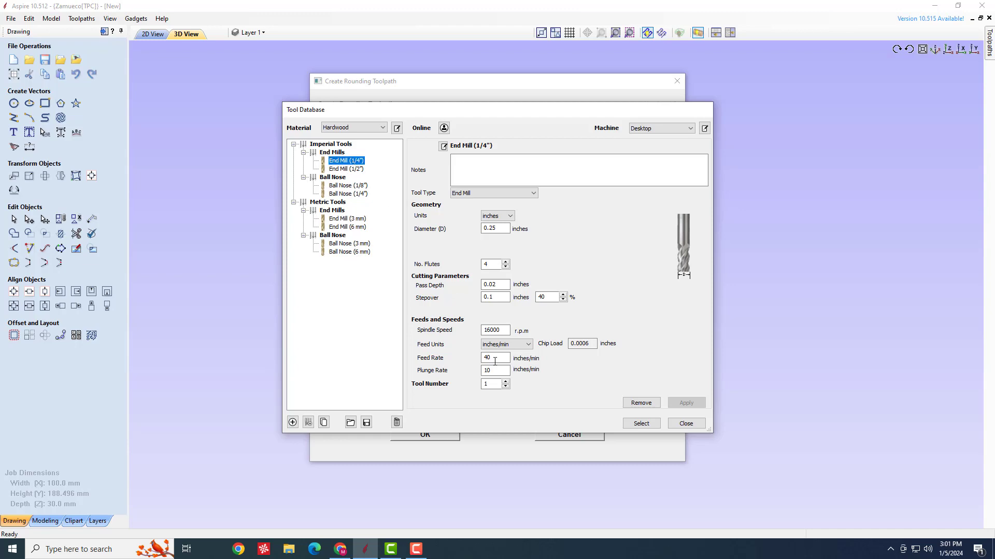
click(640, 424)
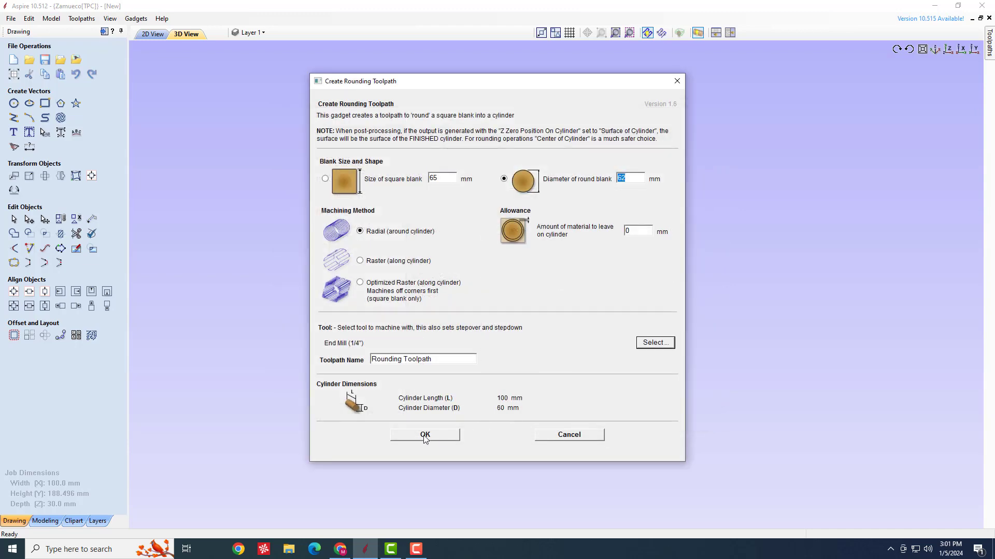
click(424, 435)
Step: Hide the first rounding toolpath and inspect the radial toolpath's passes around the cylinder up close
click(990, 54)
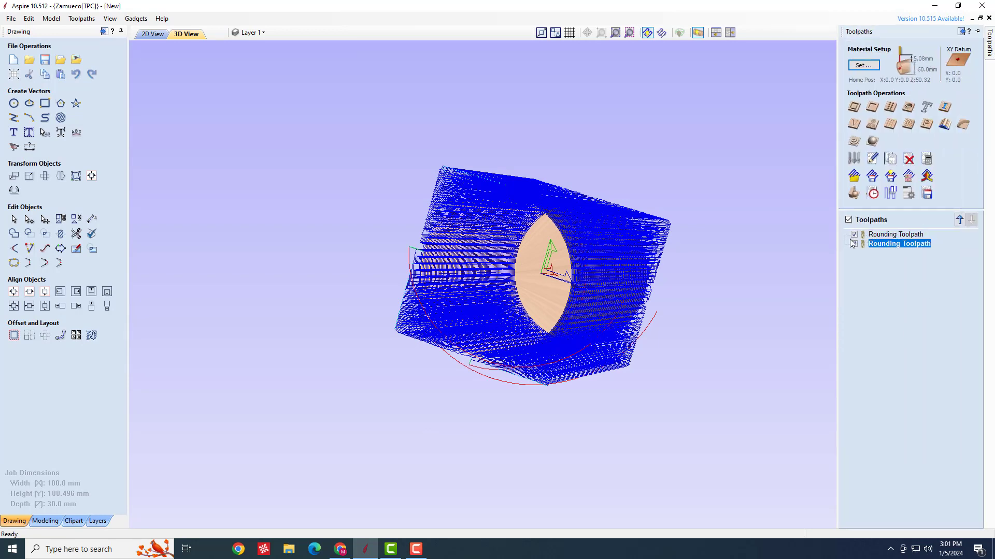
click(854, 234)
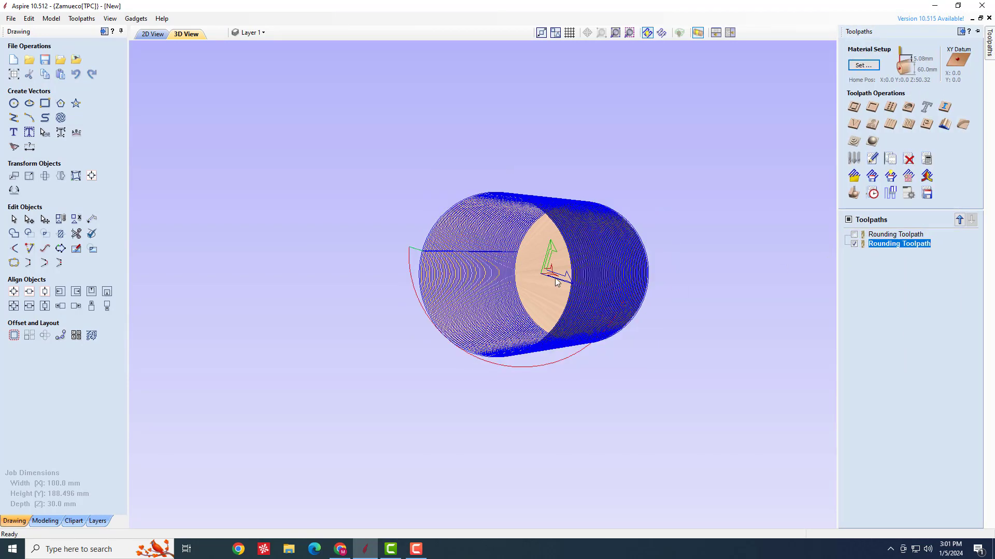
drag(575, 269, 546, 210)
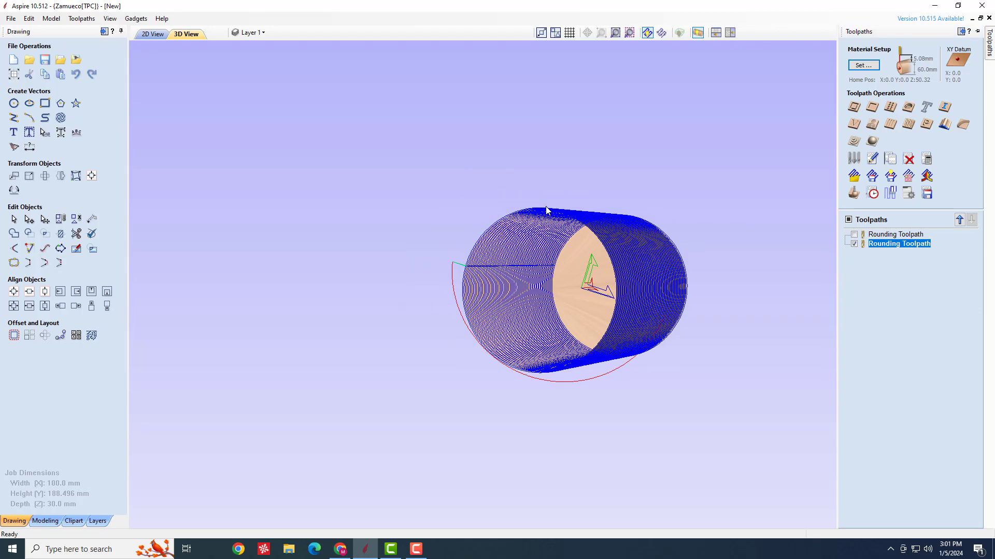
scroll(544, 208, up, 5)
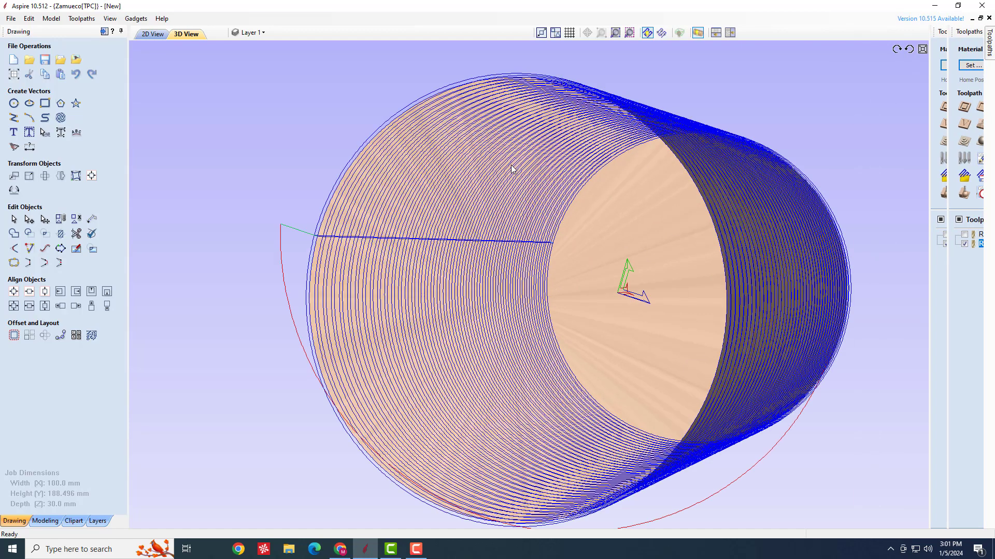
drag(512, 169, 482, 188)
scroll(645, 203, up, 3)
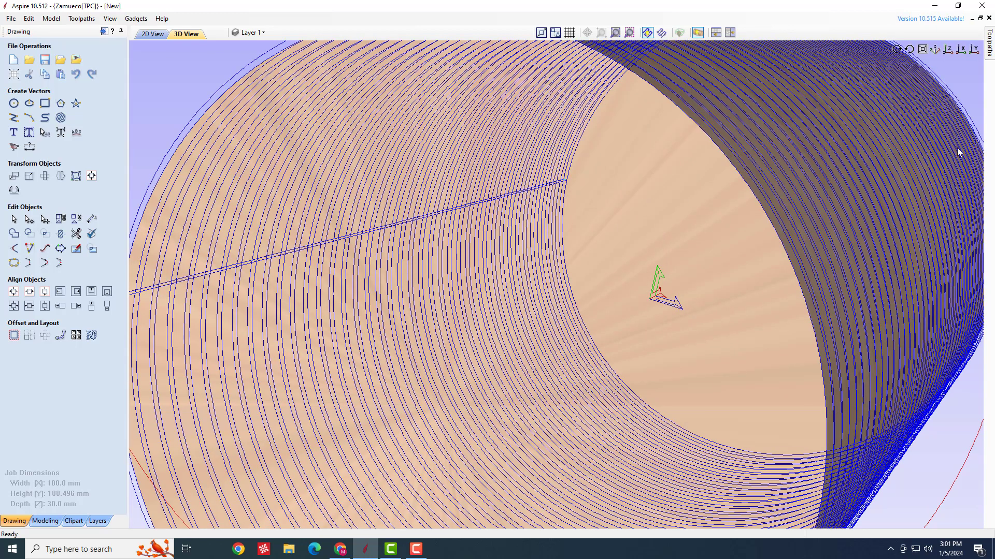
Step: Open the radial rounding toolpath's settings, apply them and reset the toolpath preview
mouse_move(990, 50)
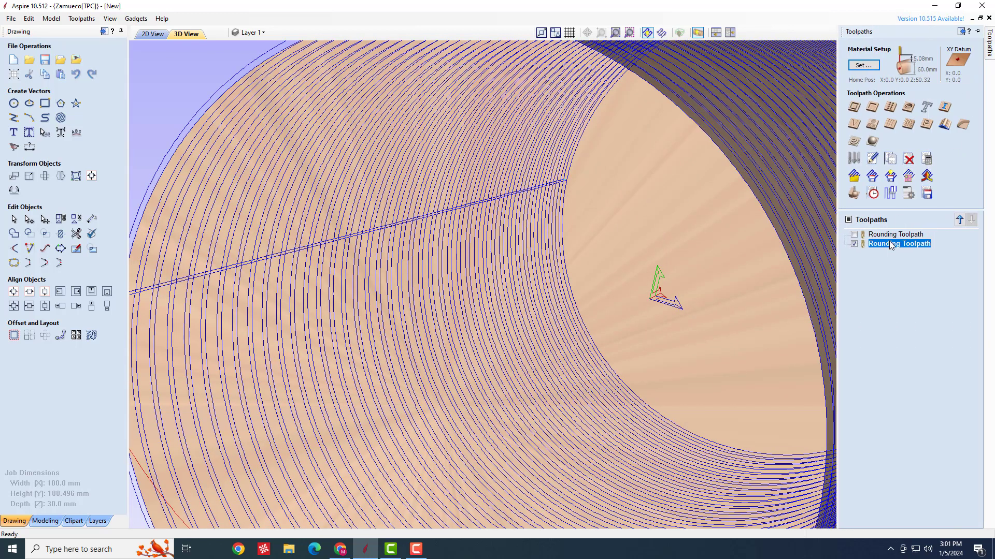
double_click(893, 244)
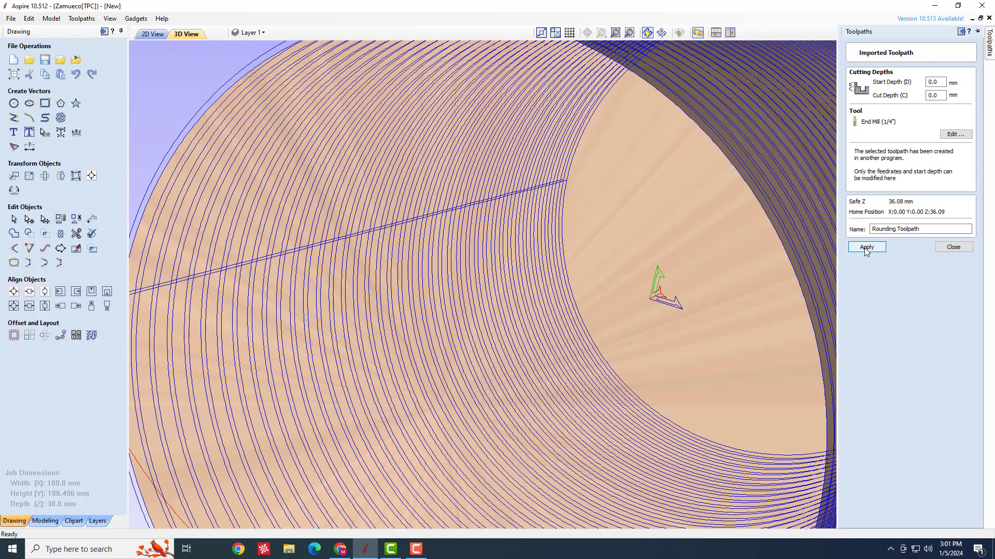
click(867, 247)
scroll(477, 296, up, 3)
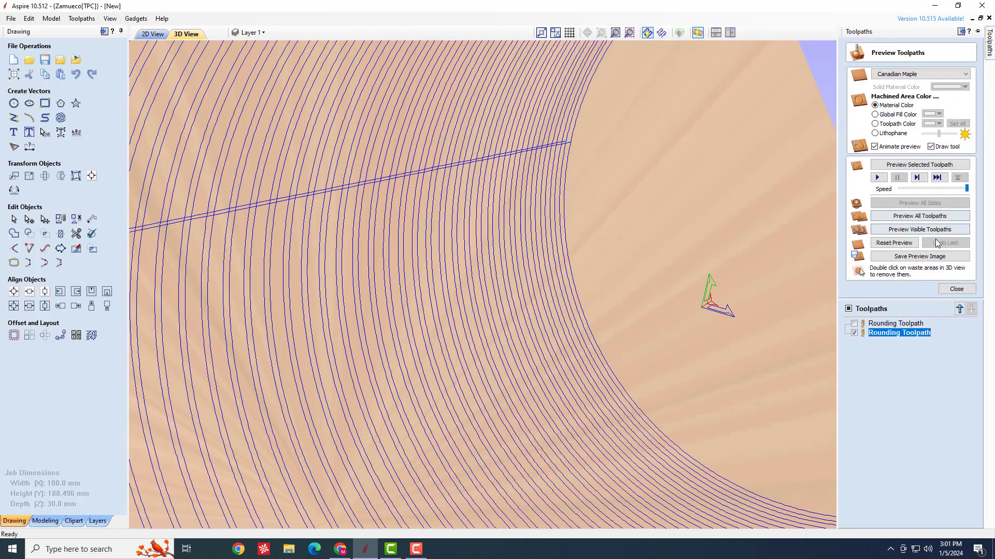
click(894, 243)
scroll(546, 278, down, 3)
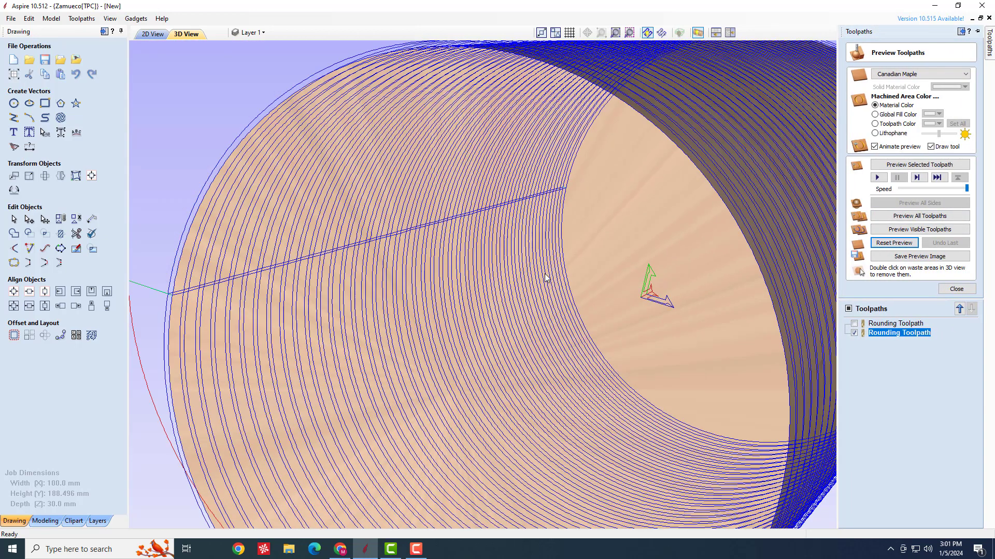
Step: Simulate the radial rounding toolpath, show its passes again, then reset the preview and rerun the simulation
scroll(546, 279, down, 5)
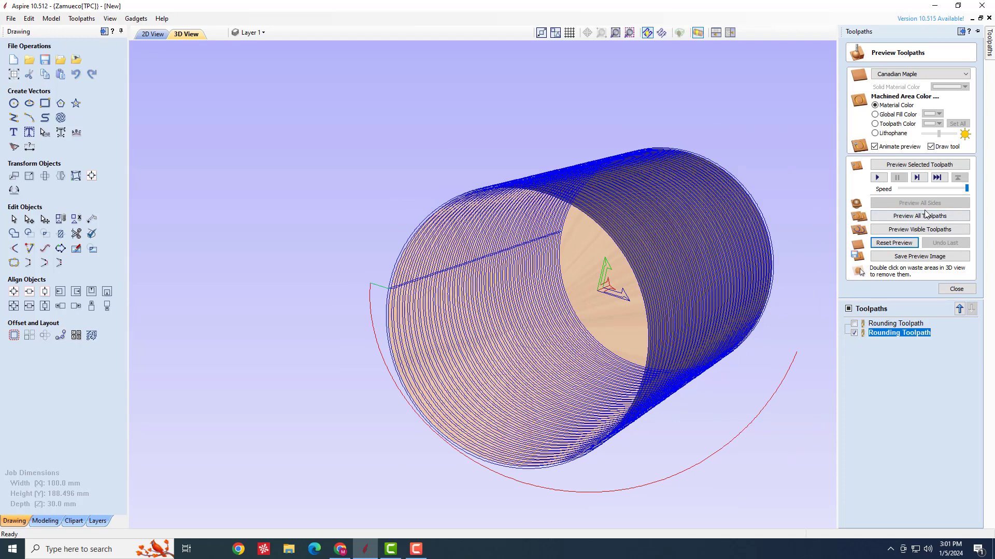
click(928, 165)
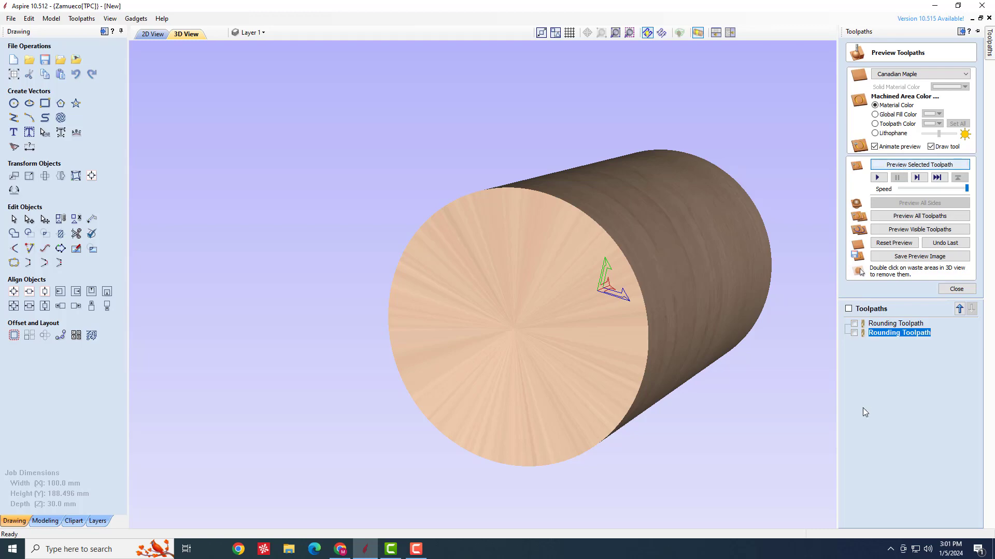
click(854, 333)
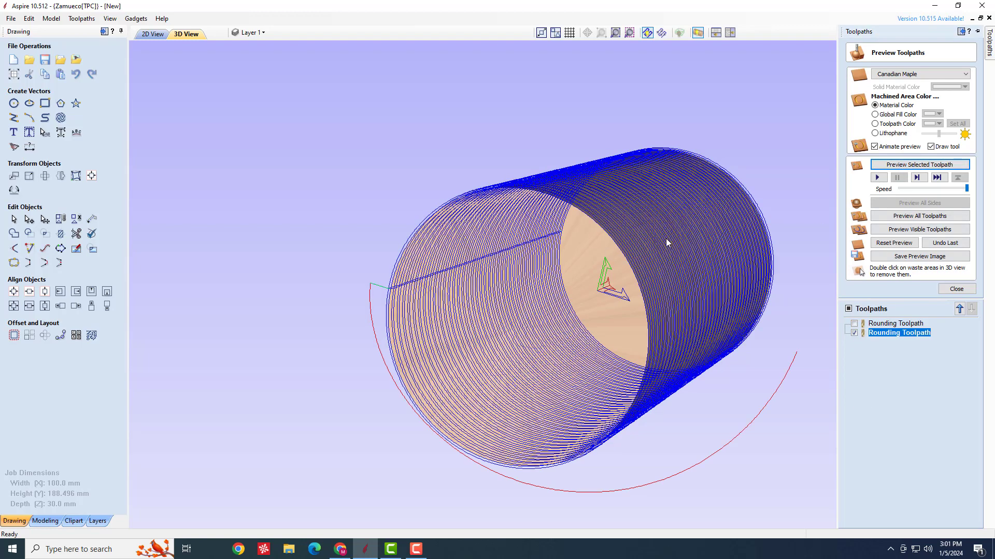
click(904, 243)
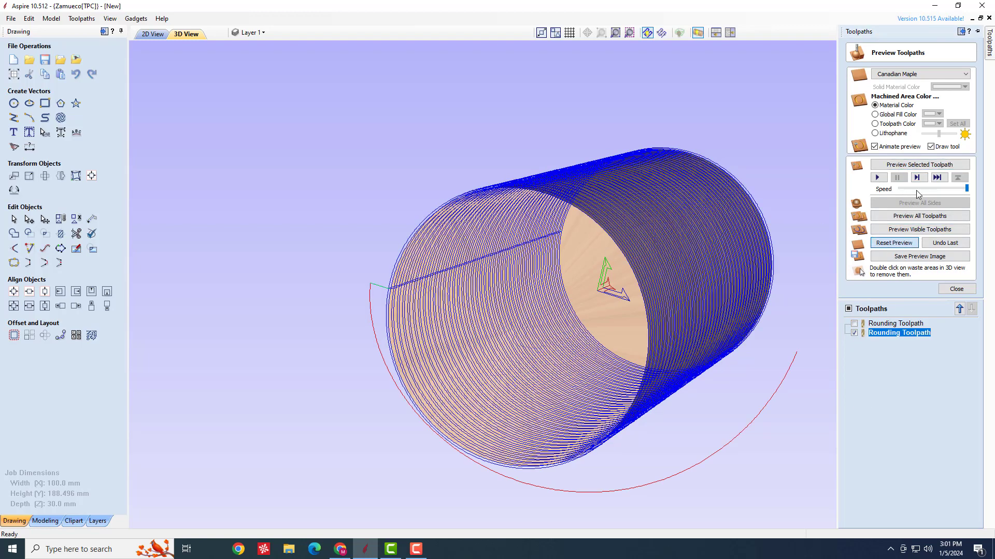
click(919, 163)
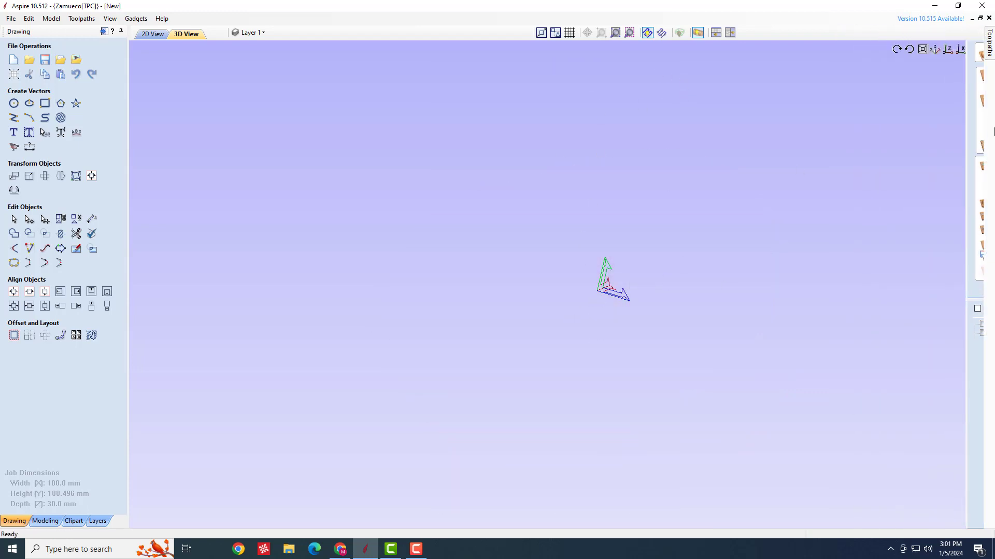
Step: Show the radial rounding toolpath again, examine it around the cylinder from several angles and close the preview
mouse_move(990, 48)
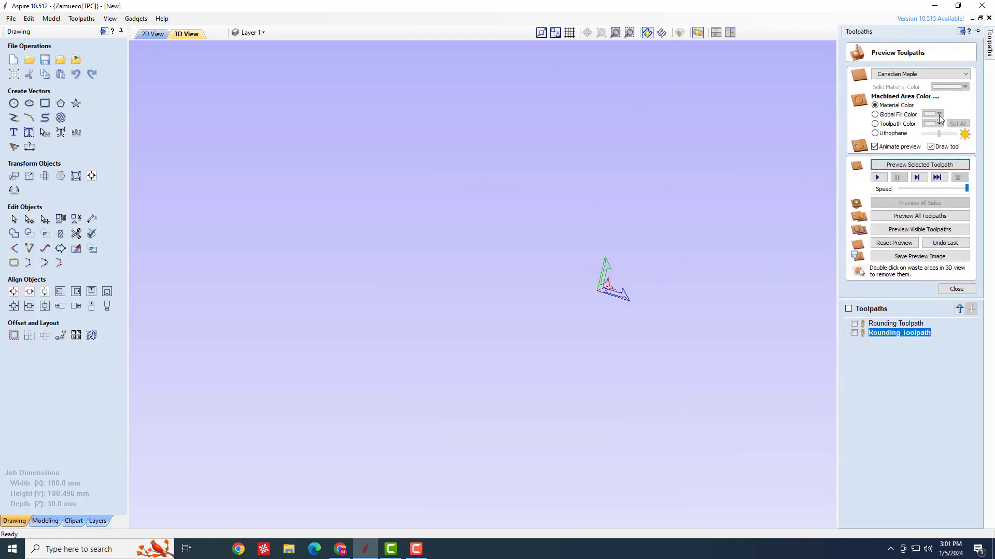
click(854, 333)
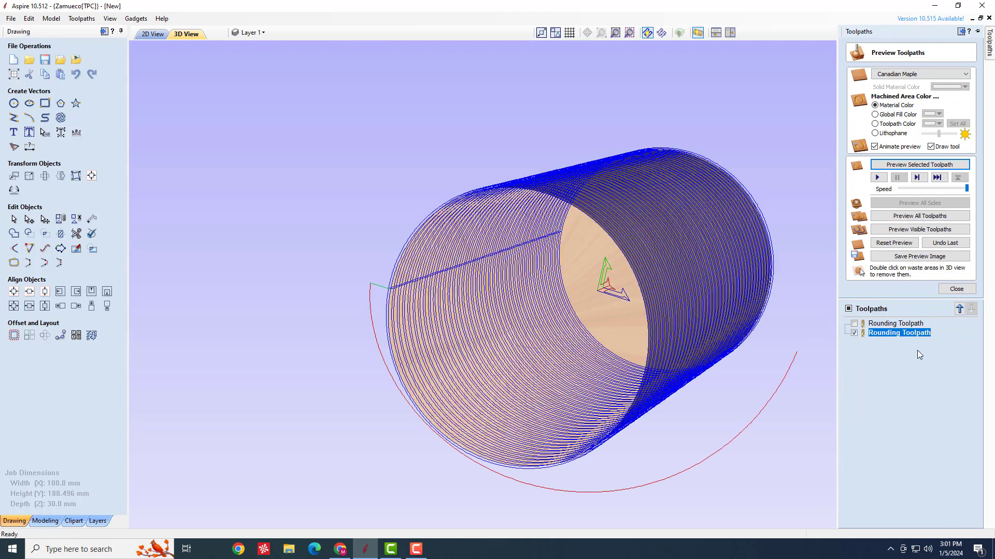
drag(706, 242, 680, 197)
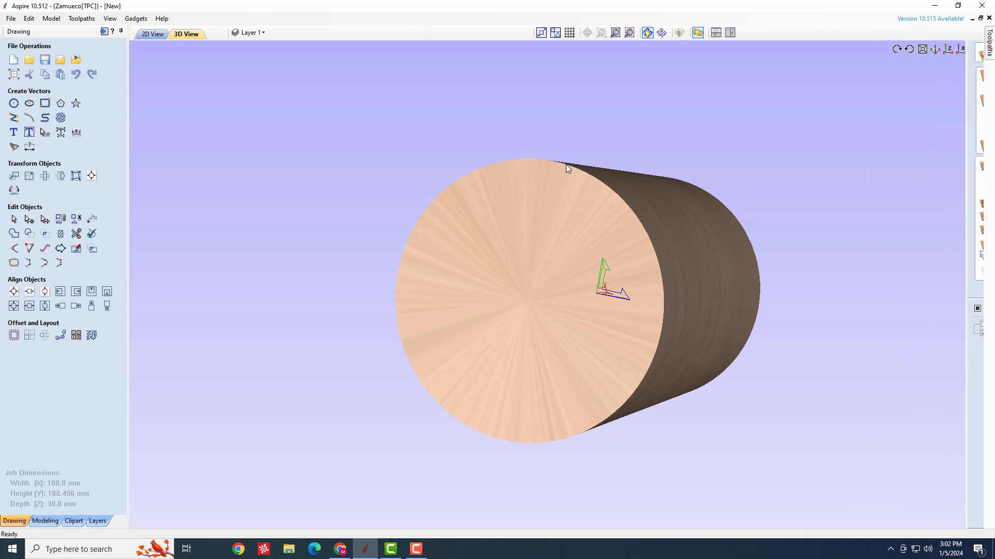
mouse_move(989, 52)
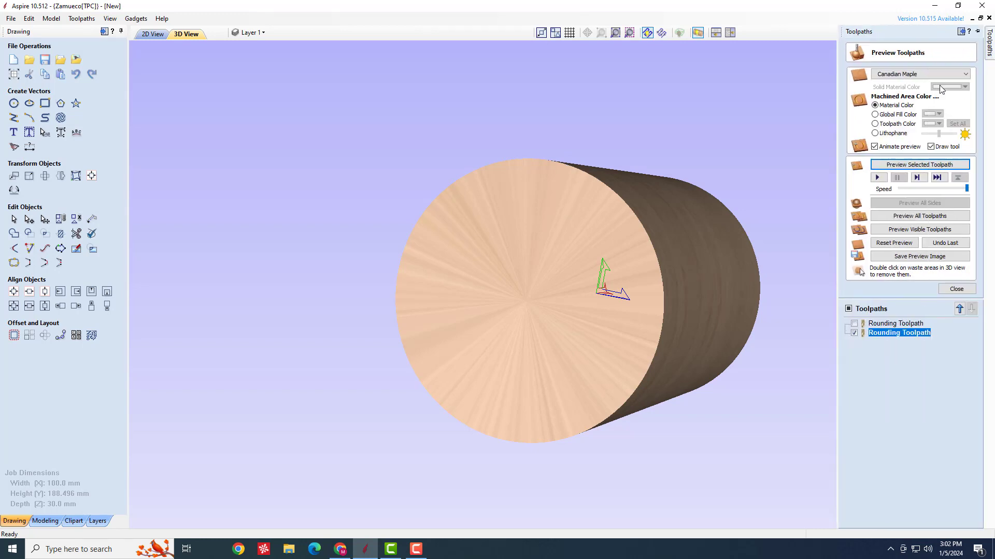
drag(685, 222, 643, 266)
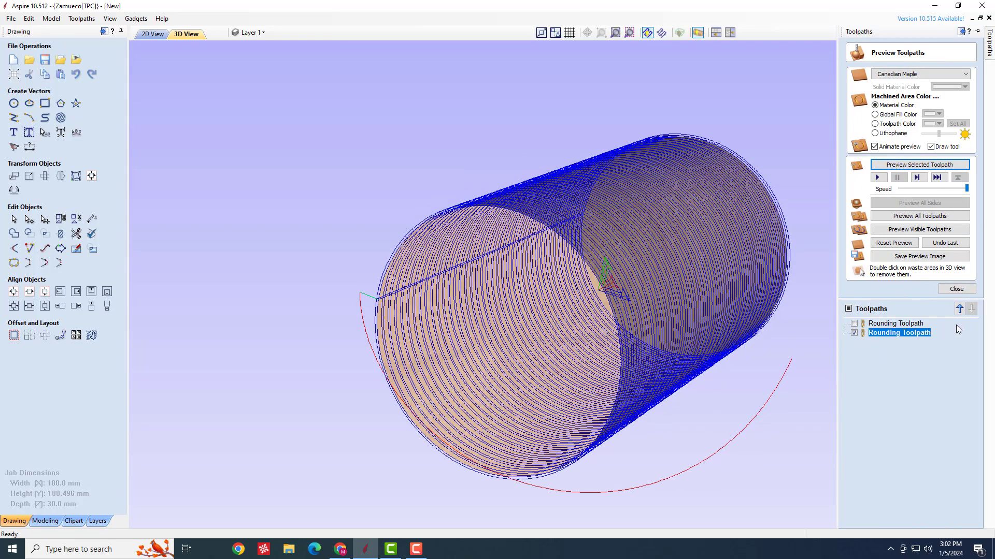
click(956, 289)
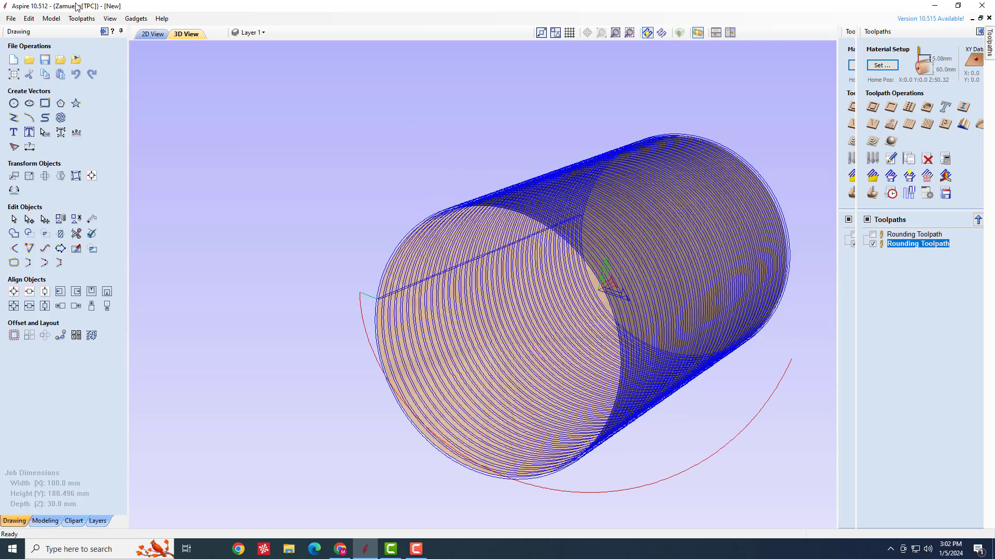
Step: Create a third rounding toolpath for the 62 mm round blank with the Create Rounding Toolpath gadget, using the Raster (along cylinder) method
click(136, 18)
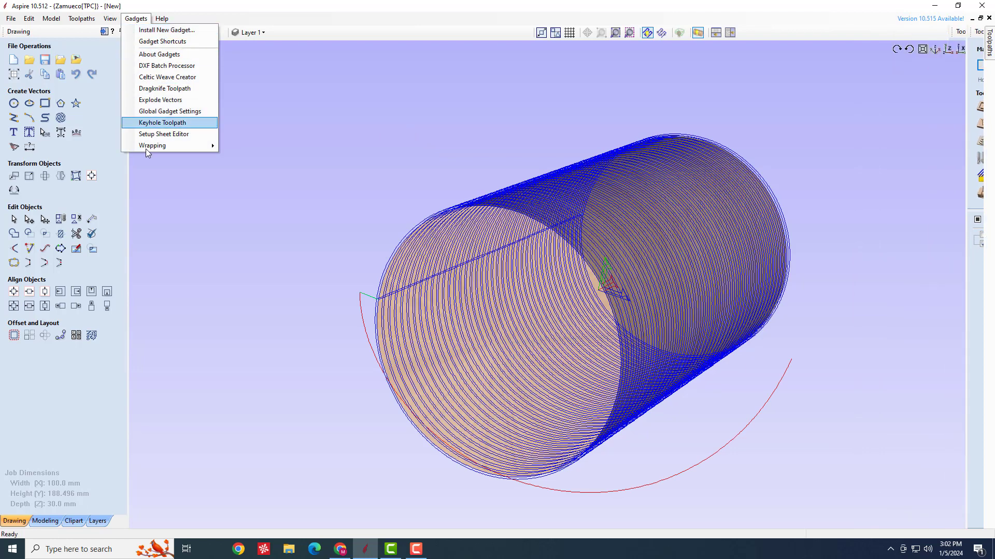
mouse_move(146, 147)
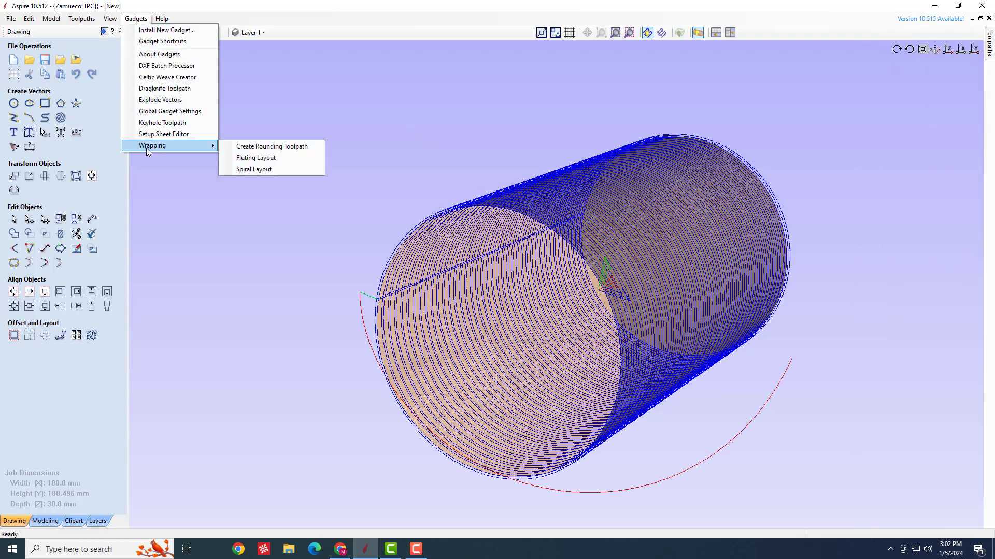
click(259, 147)
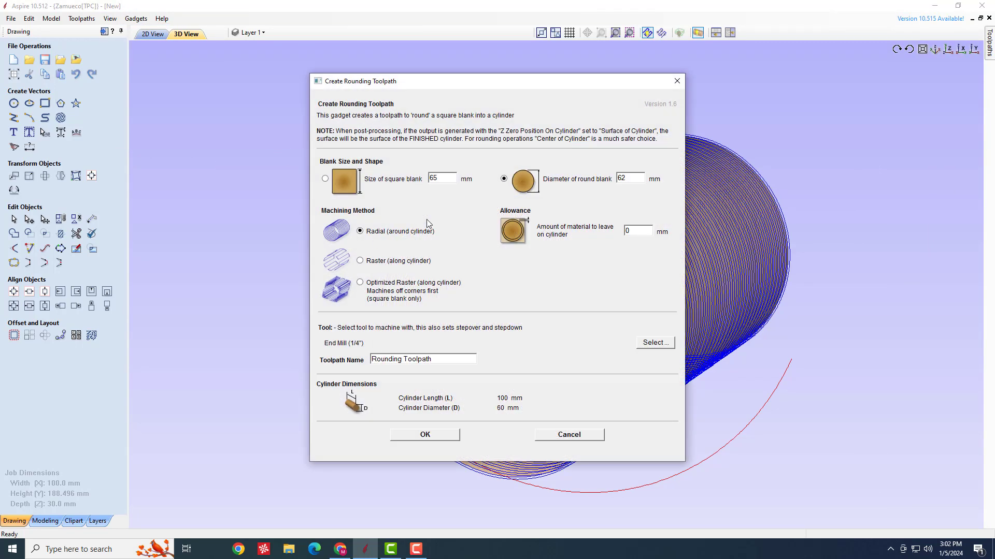
drag(621, 177, 600, 176)
click(361, 261)
click(425, 435)
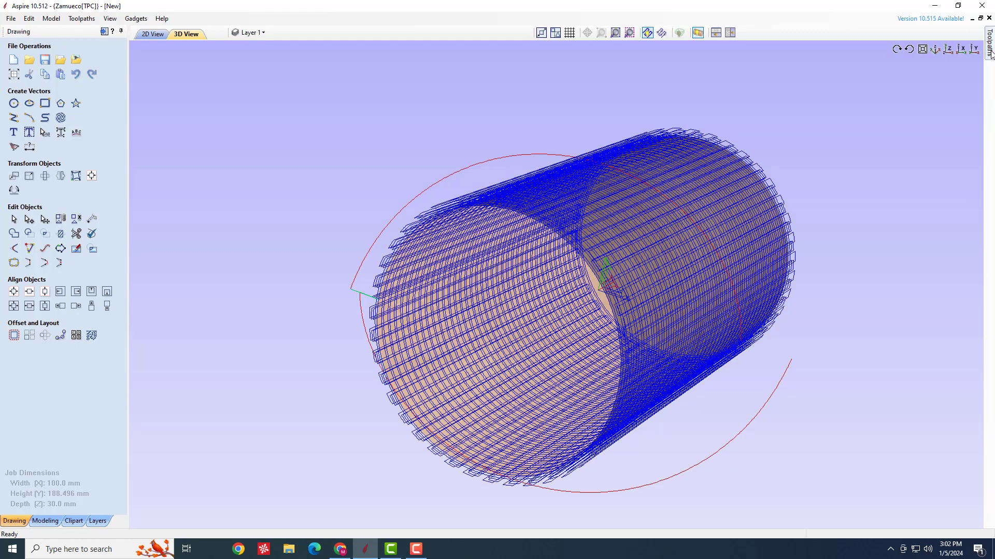
Step: Hide the radial rounding toolpath and view the new raster toolpath from the end of the cylinder
mouse_move(990, 51)
click(854, 244)
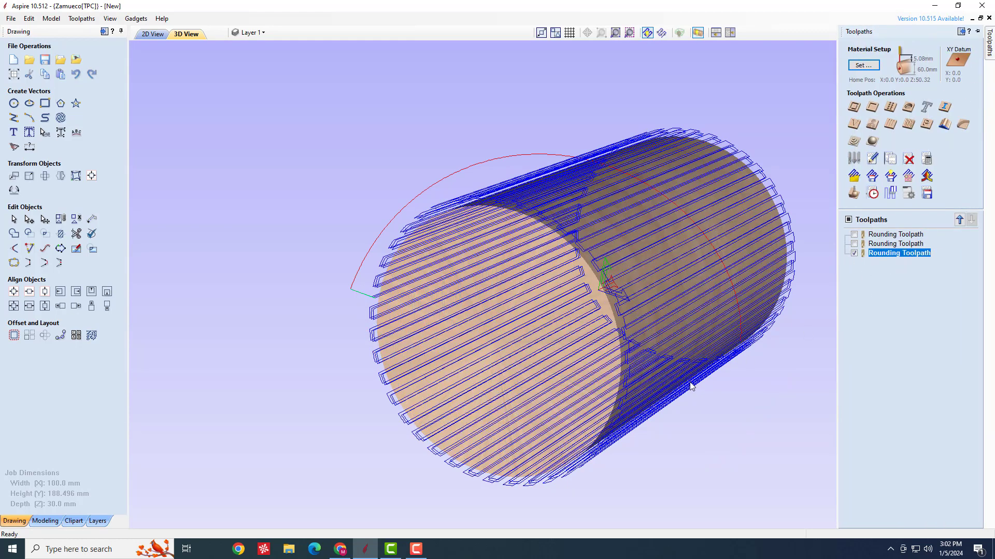
drag(629, 395, 772, 325)
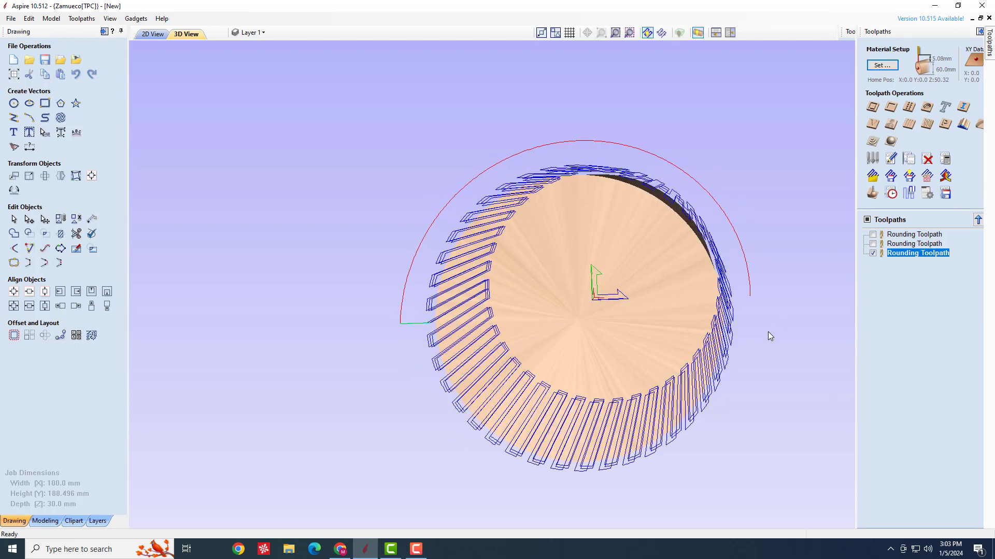
Step: Set the raster toolpath's End Mill (1/4") units to mm and its pass depth to 1 mm, and apply the settings
double_click(907, 257)
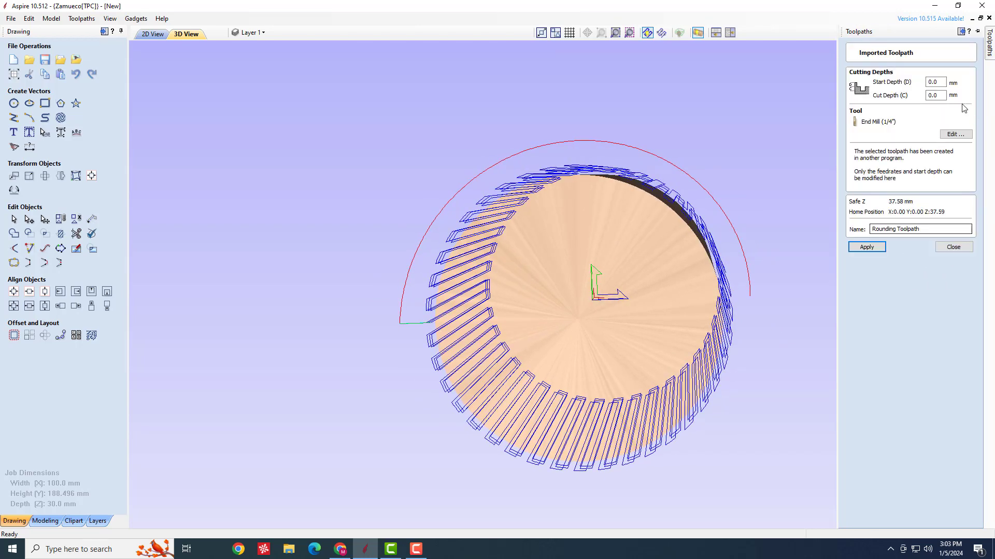
click(956, 134)
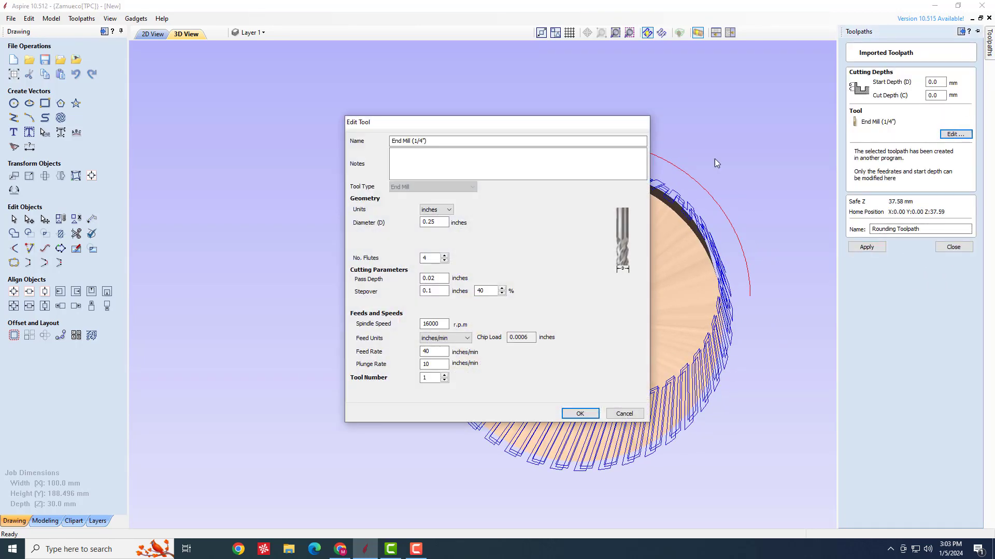
double_click(433, 279)
click(448, 210)
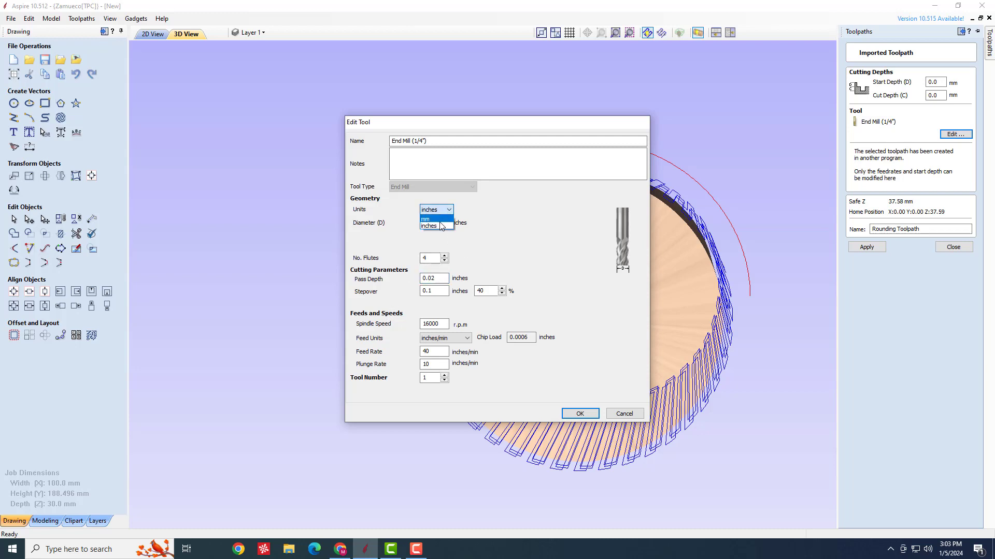
click(440, 226)
drag(436, 279, 389, 278)
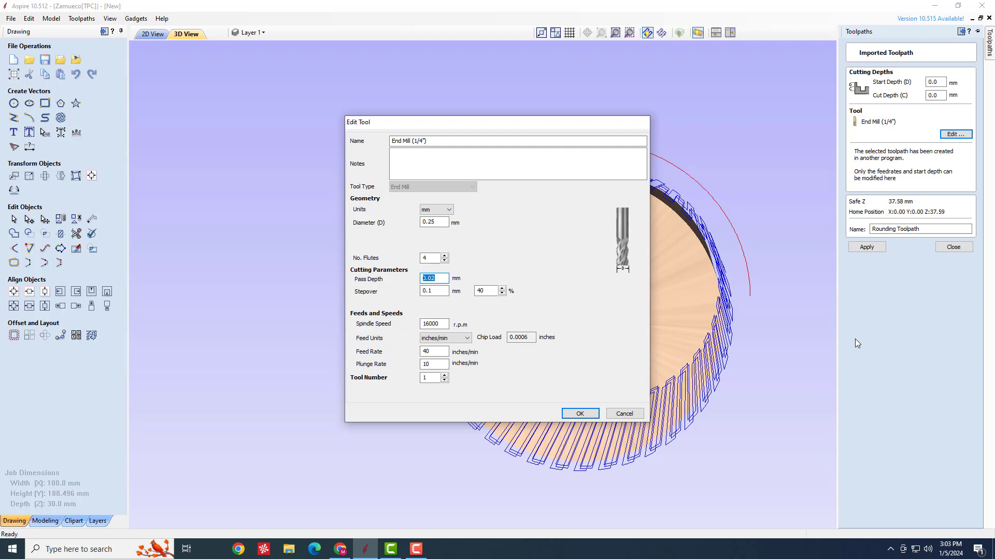
text(1)
click(586, 413)
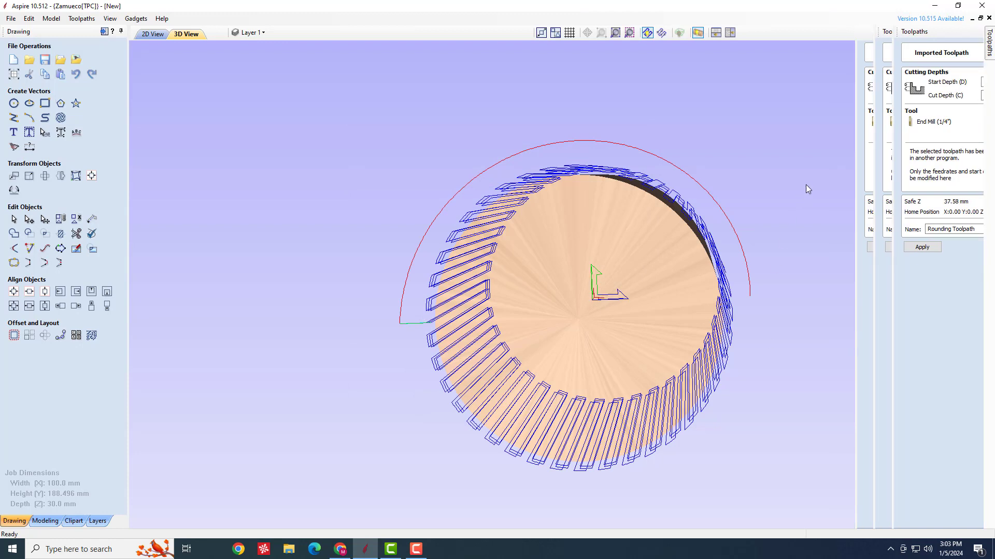
click(871, 251)
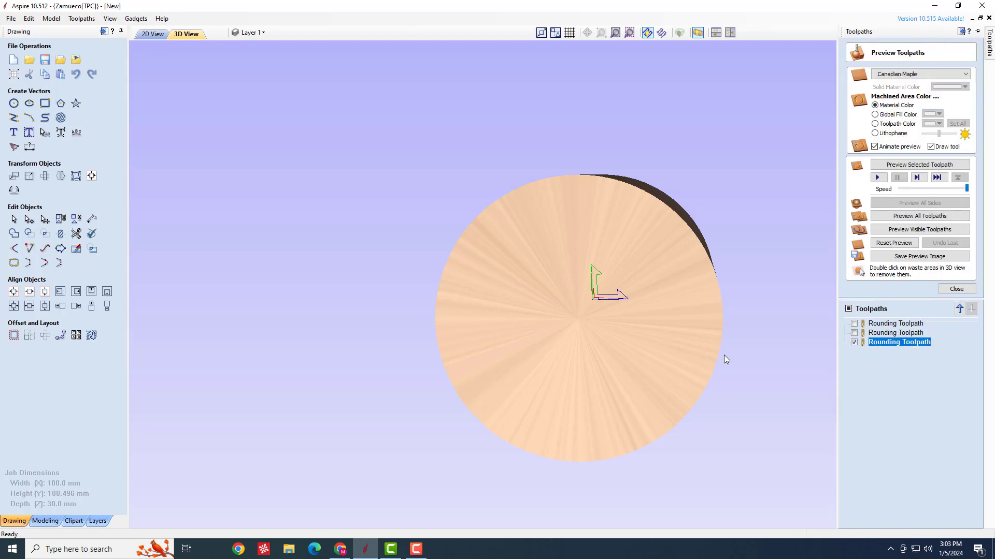
Step: Compare the radial and raster rounding toolpaths by showing them in turn, leaving only the raster toolpath visible
click(881, 332)
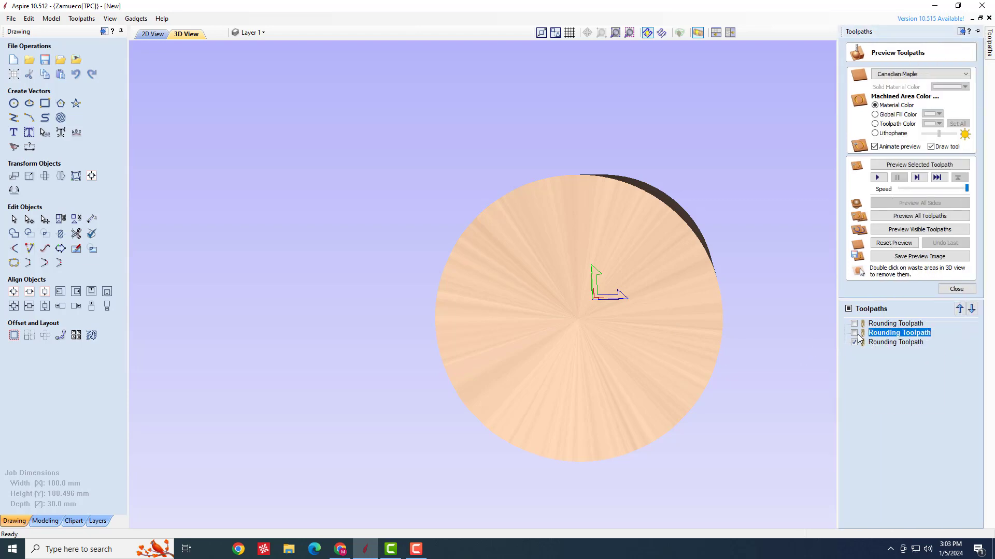
click(854, 342)
click(854, 333)
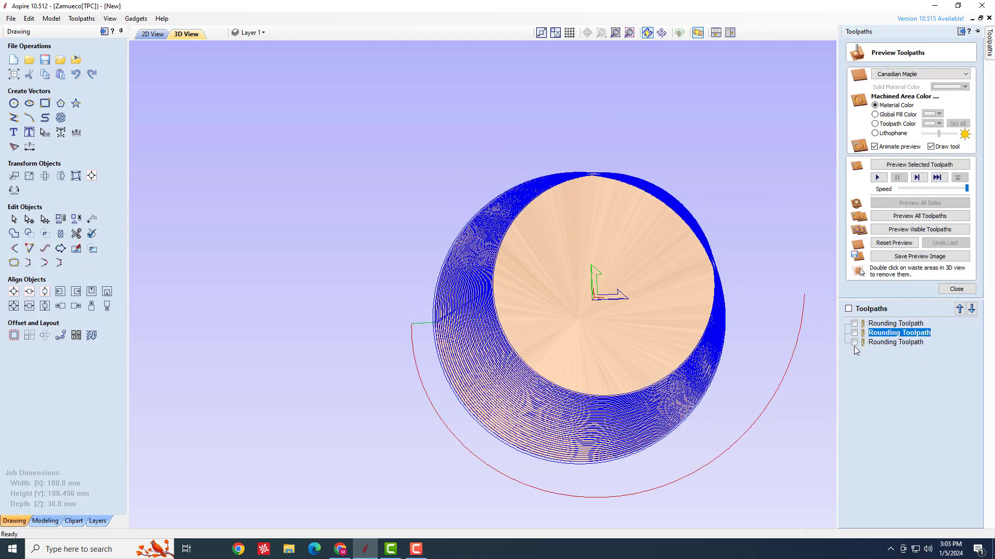
click(854, 342)
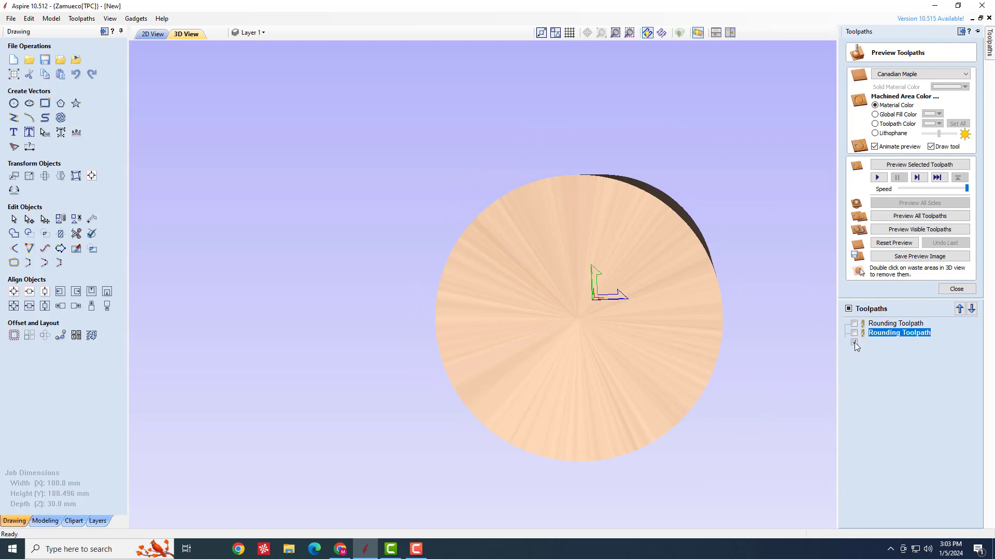
click(854, 342)
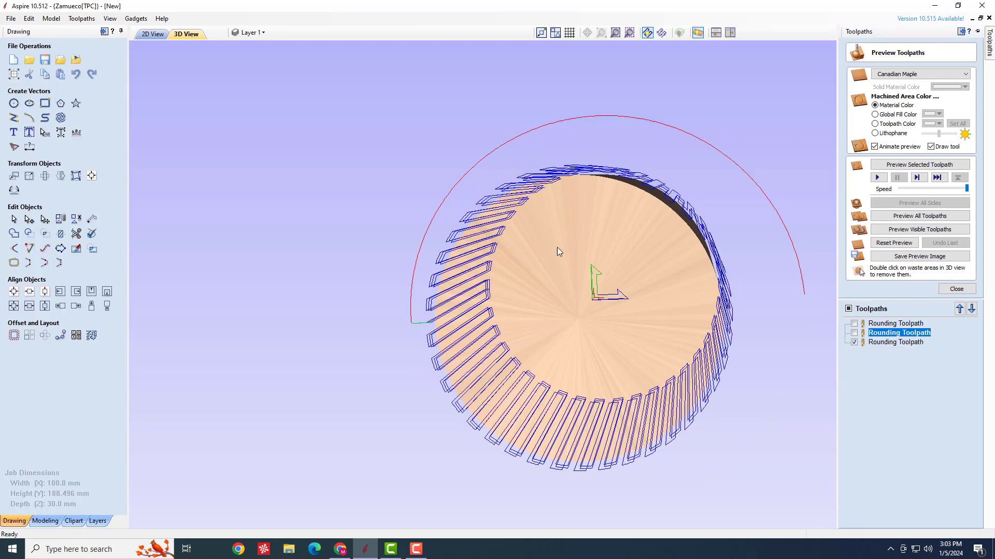
Step: Inspect the raster toolpath's lengthwise passes and their ends up close around the cylinder
drag(558, 247, 566, 228)
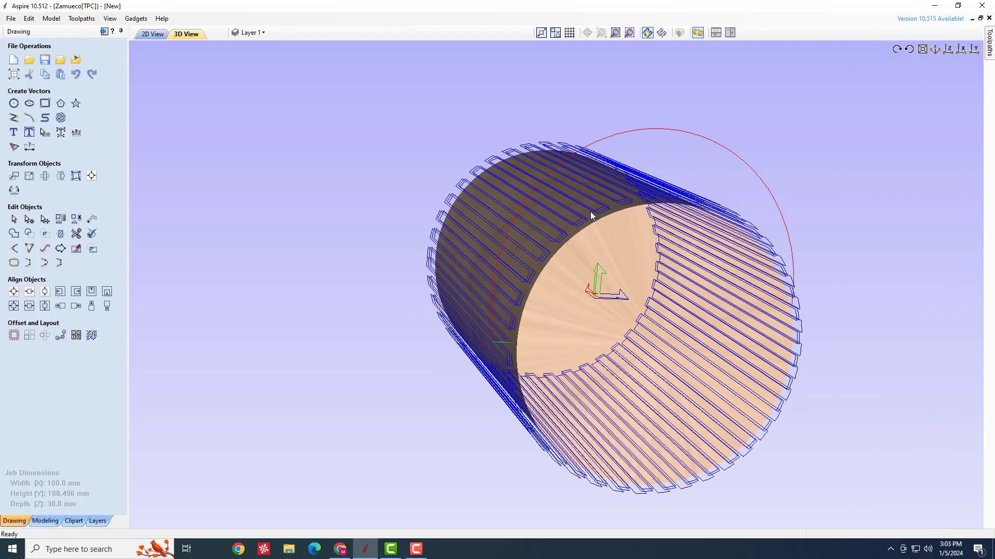
drag(585, 222, 571, 246)
scroll(560, 234, up, 3)
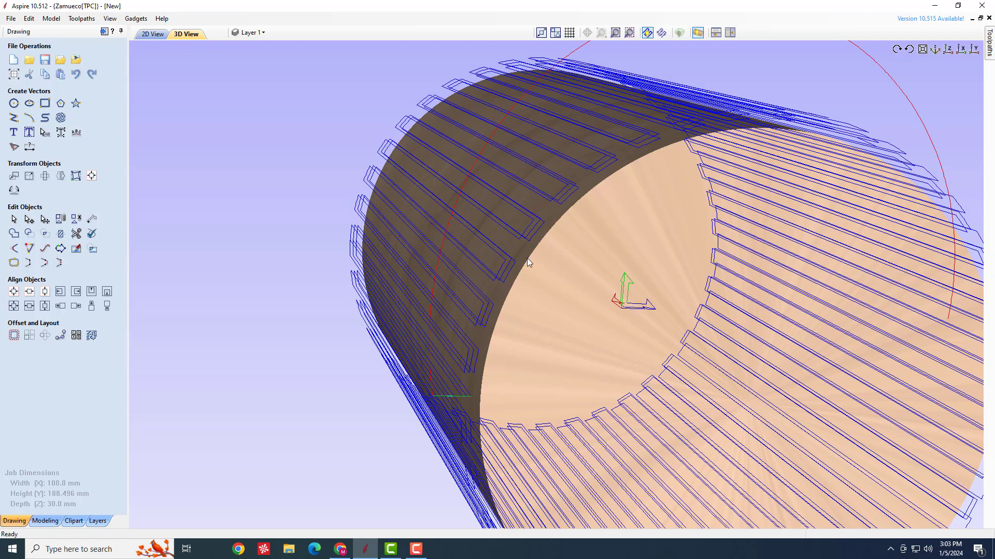
scroll(527, 258, up, 4)
scroll(527, 259, down, 2)
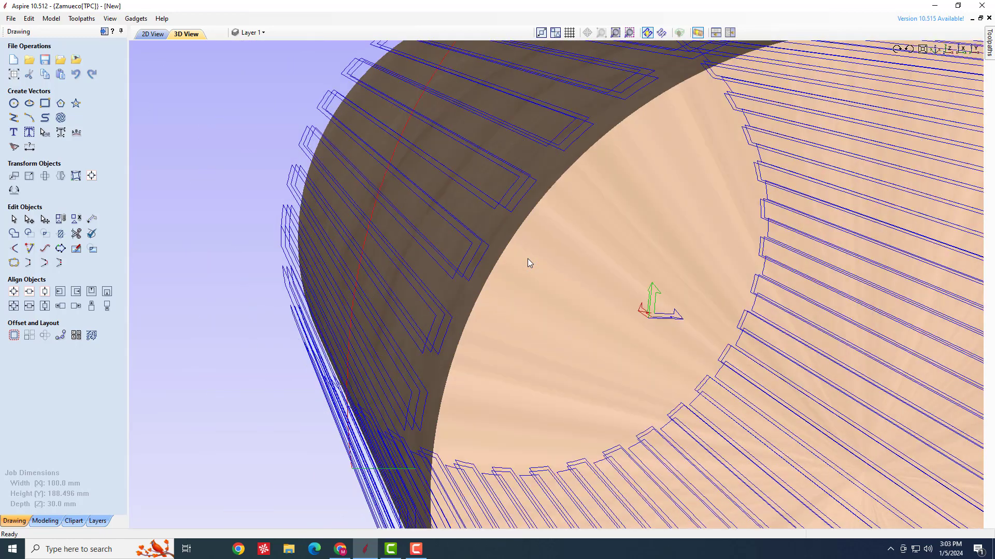
scroll(527, 259, down, 5)
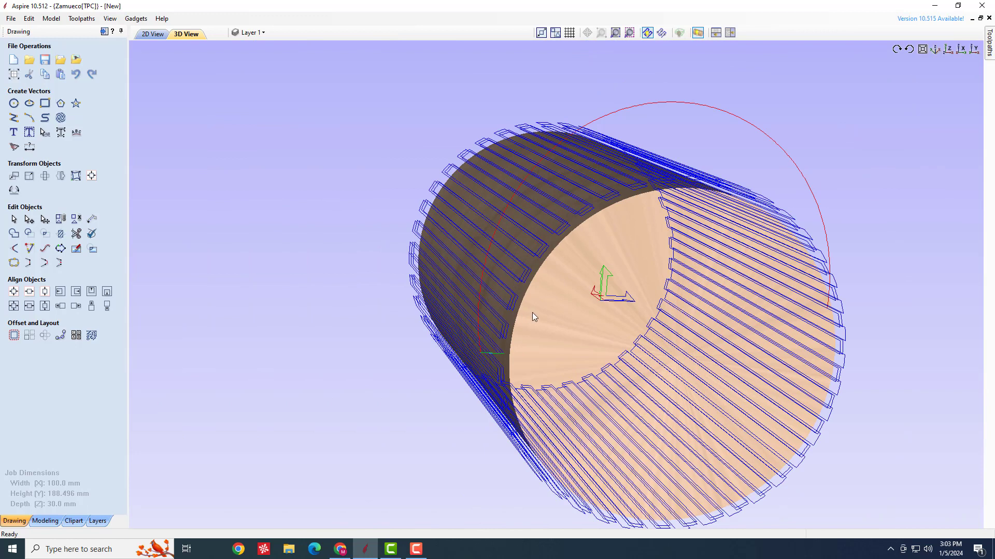